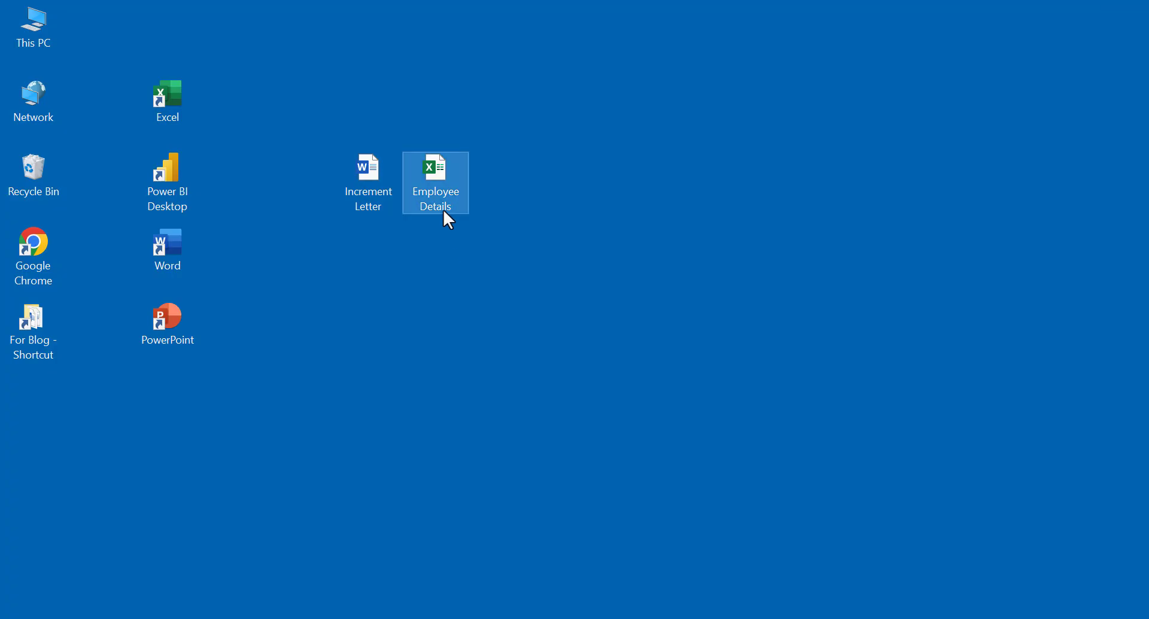
Step: Open the Employee Details workbook, minimise it, and open the Increment Letter in Word
double_click(444, 209)
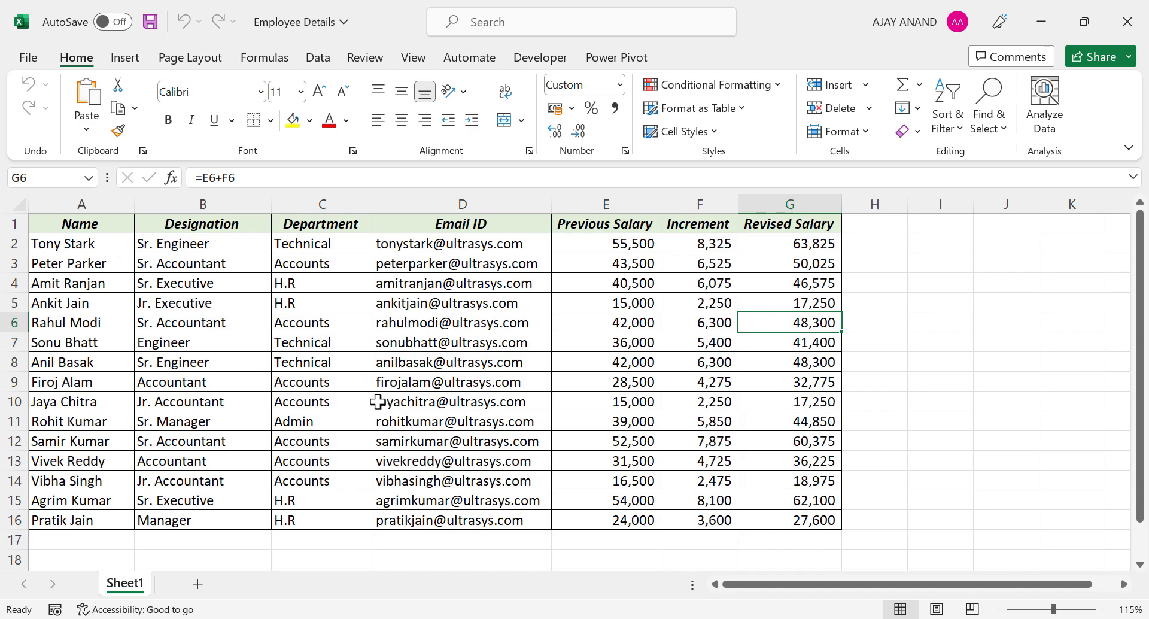
left_click(1041, 23)
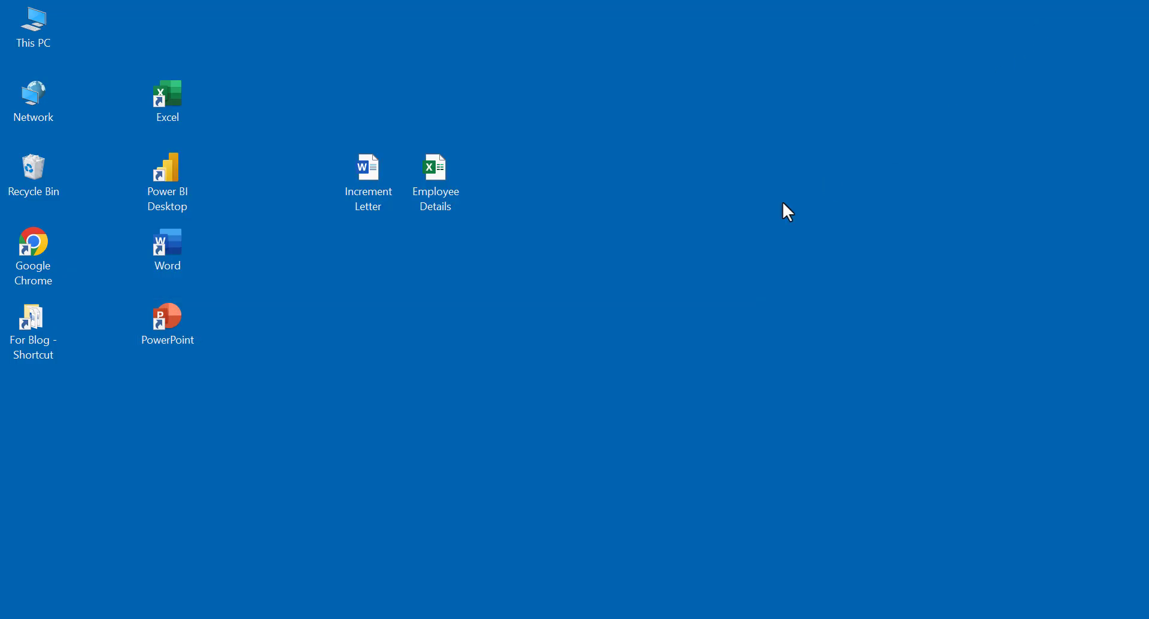
double_click(377, 200)
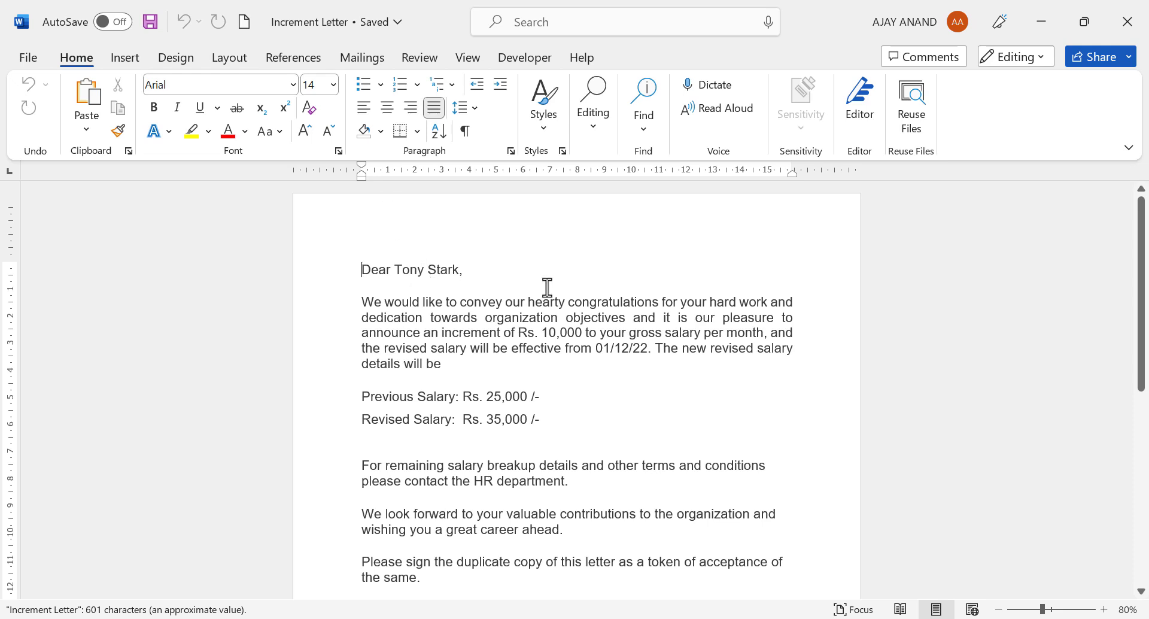
Step: Read through the Increment Letter, then return to the Employee Details workbook
scroll(490, 509, "down", 3)
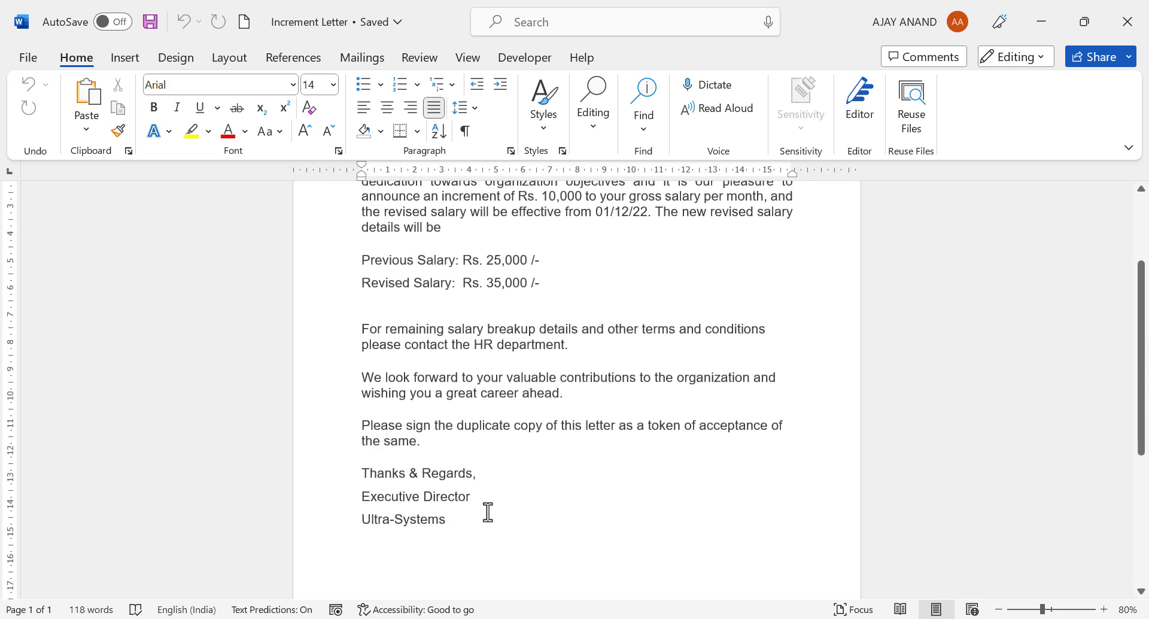
scroll(488, 512, "up", 3)
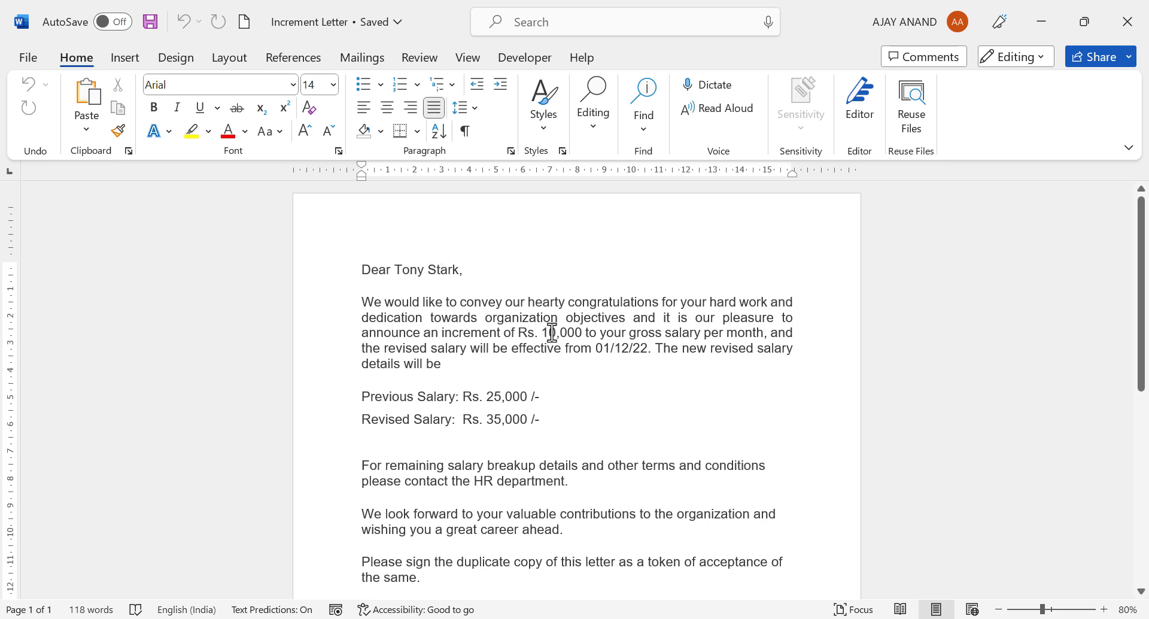
scroll(558, 333, "down", 1)
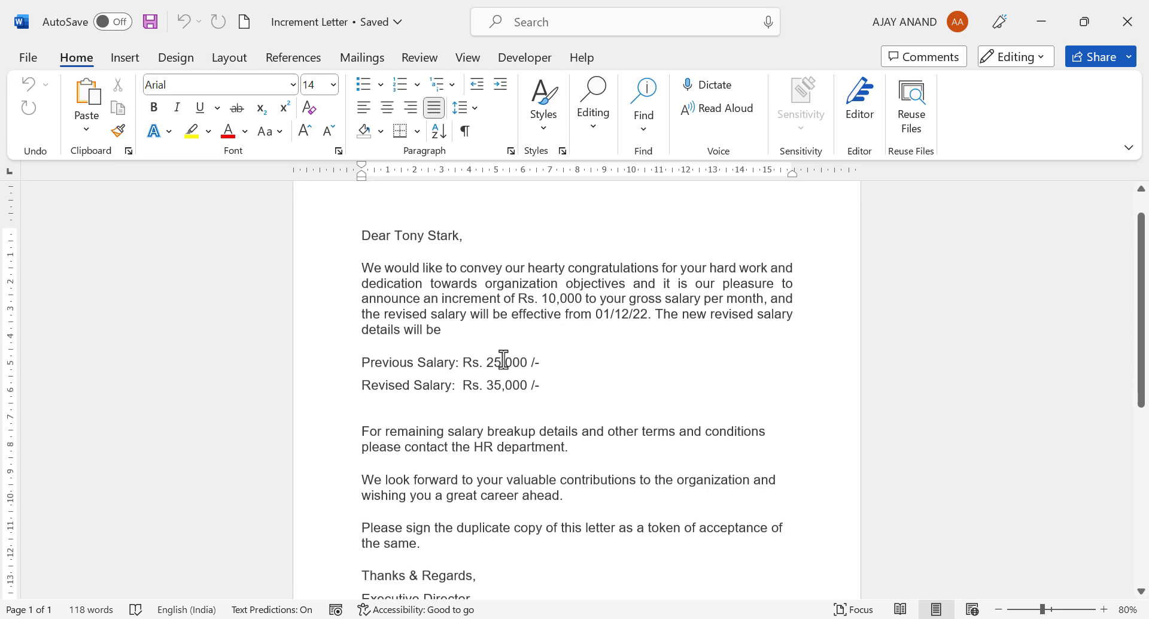
scroll(503, 360, "down", 2)
scroll(496, 332, "up", 2)
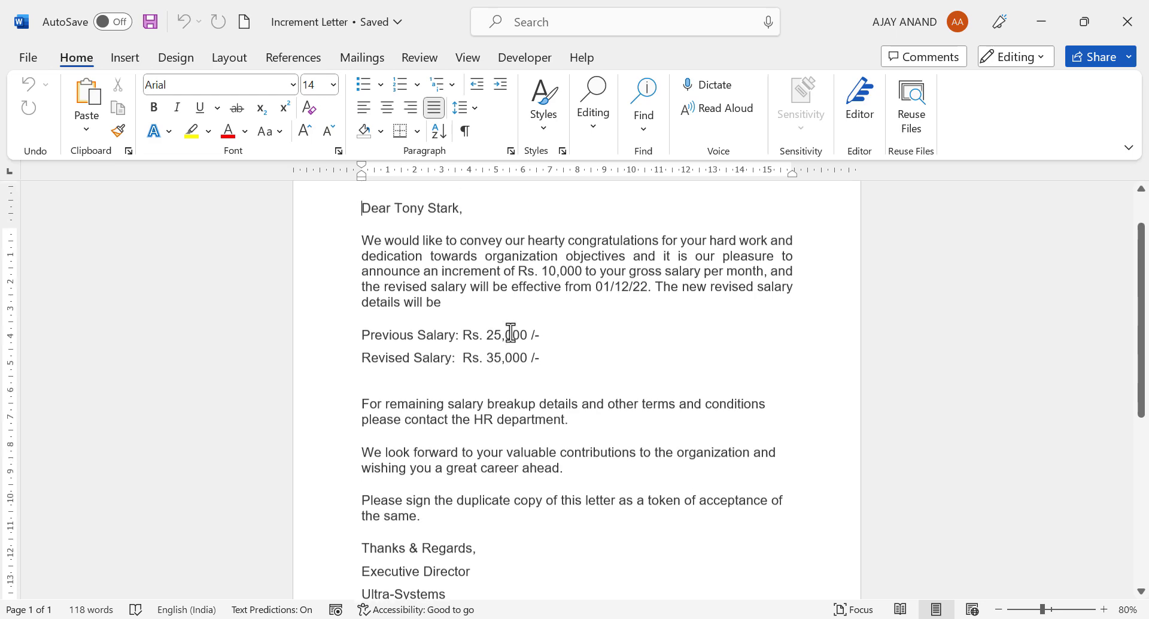
key("alt+Tab")
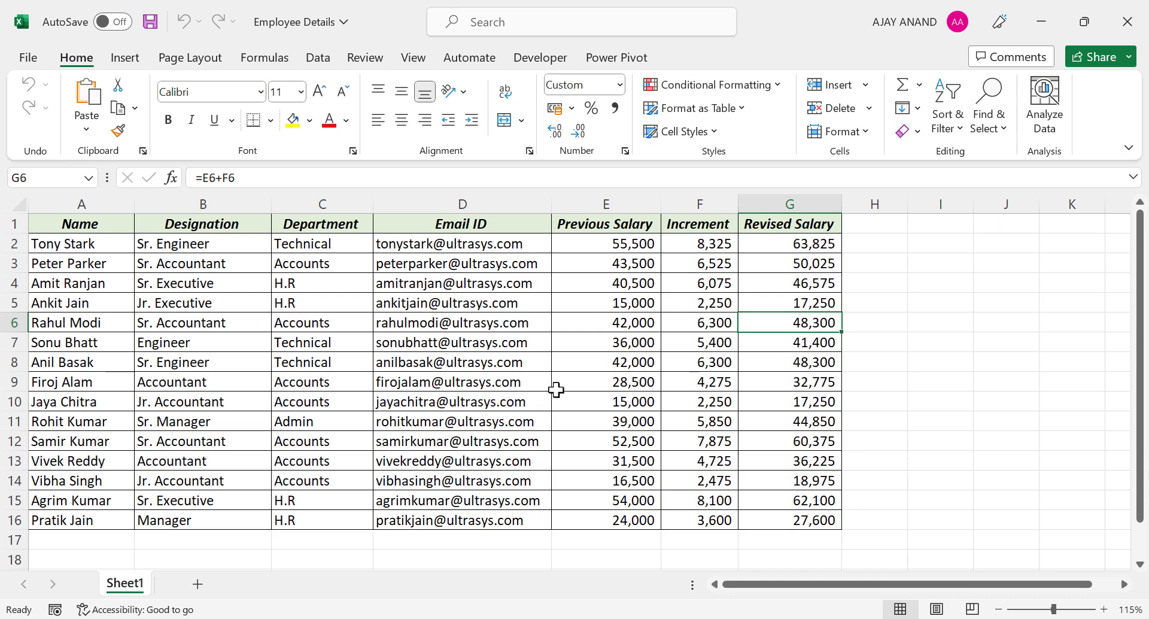
Step: Search Google in Chrome for 'create a mail merge with gmail and google sheets'
mouse_move(323, 610)
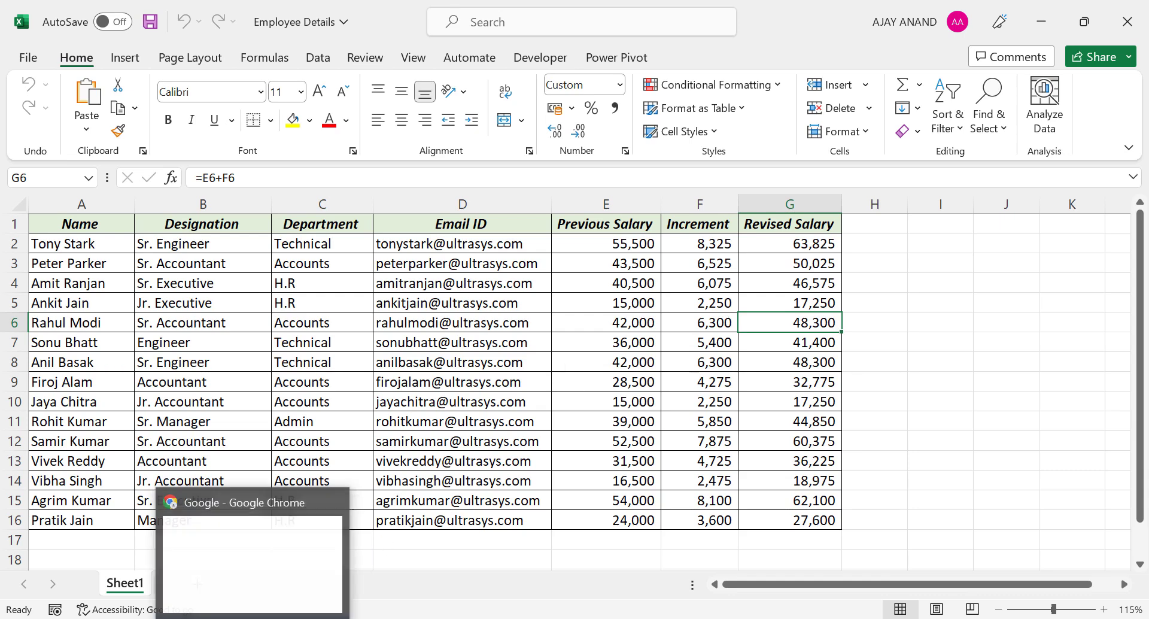
left_click(274, 564)
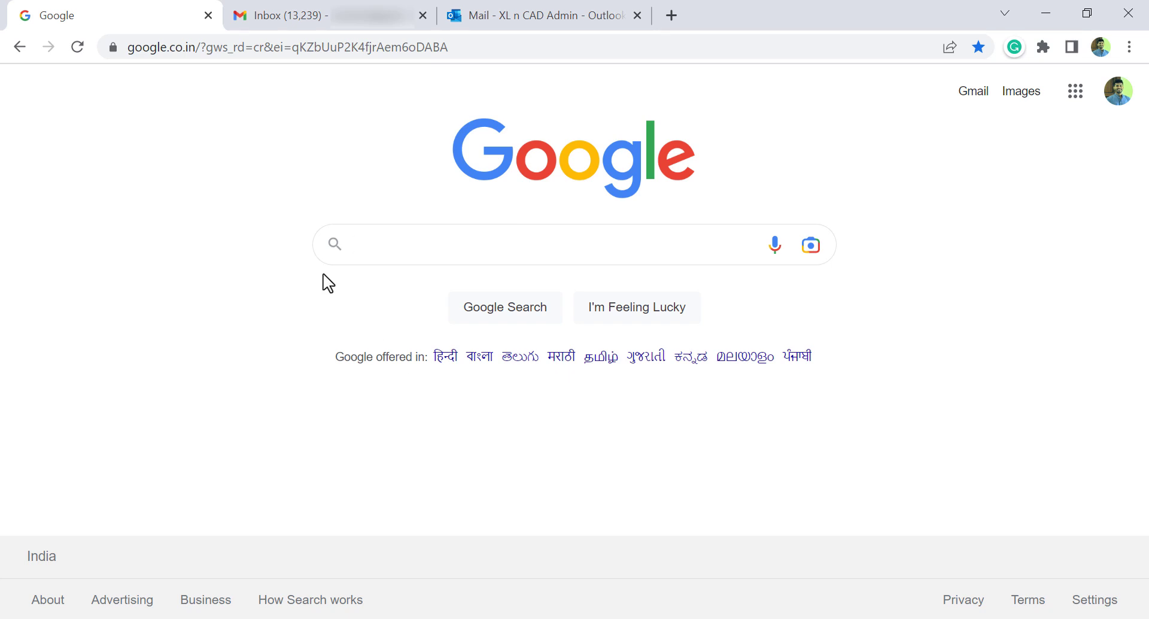
type("Create a mail")
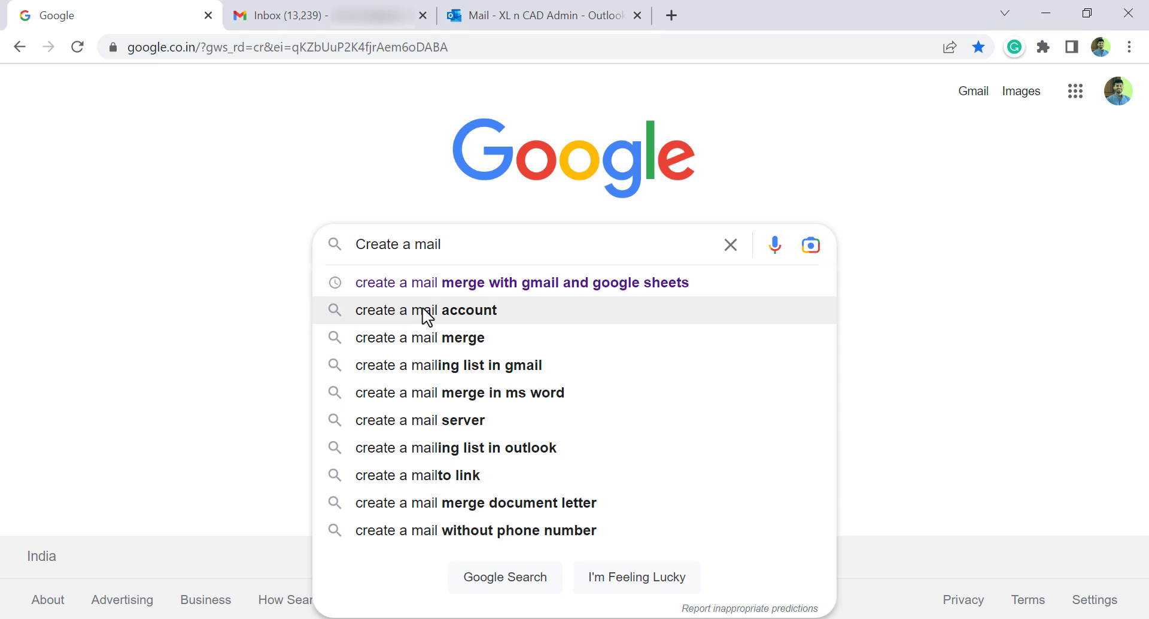
left_click(520, 288)
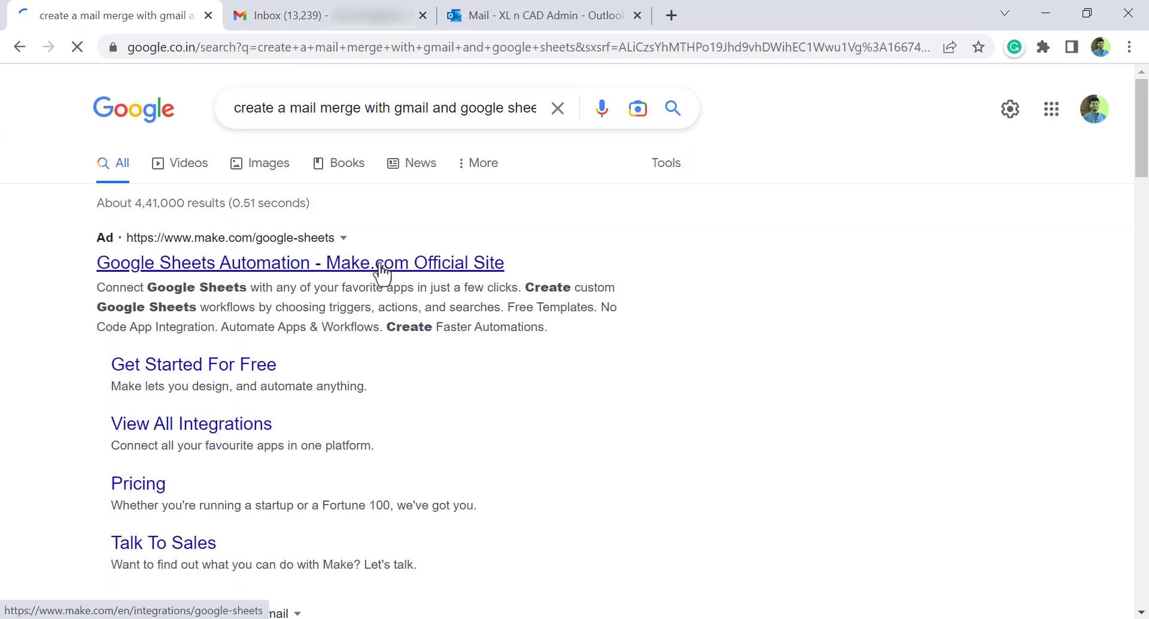
scroll(269, 295, "down", 7)
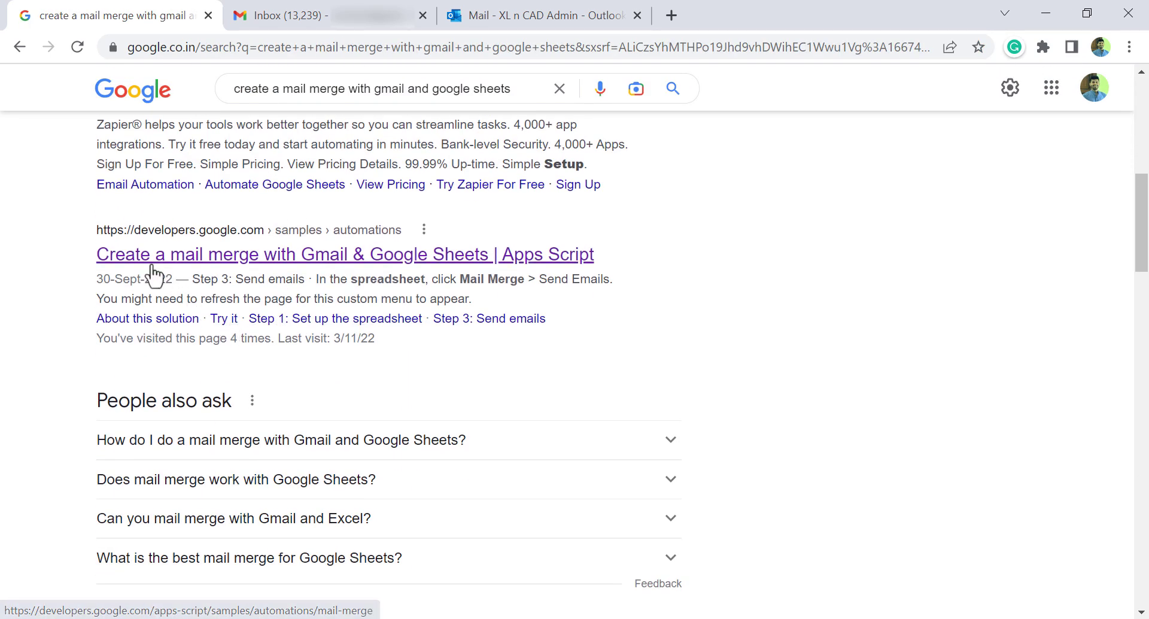
Step: Read the developers.google.com mail-merge guide and make a copy of its Step 1 sample sheet
left_click(344, 263)
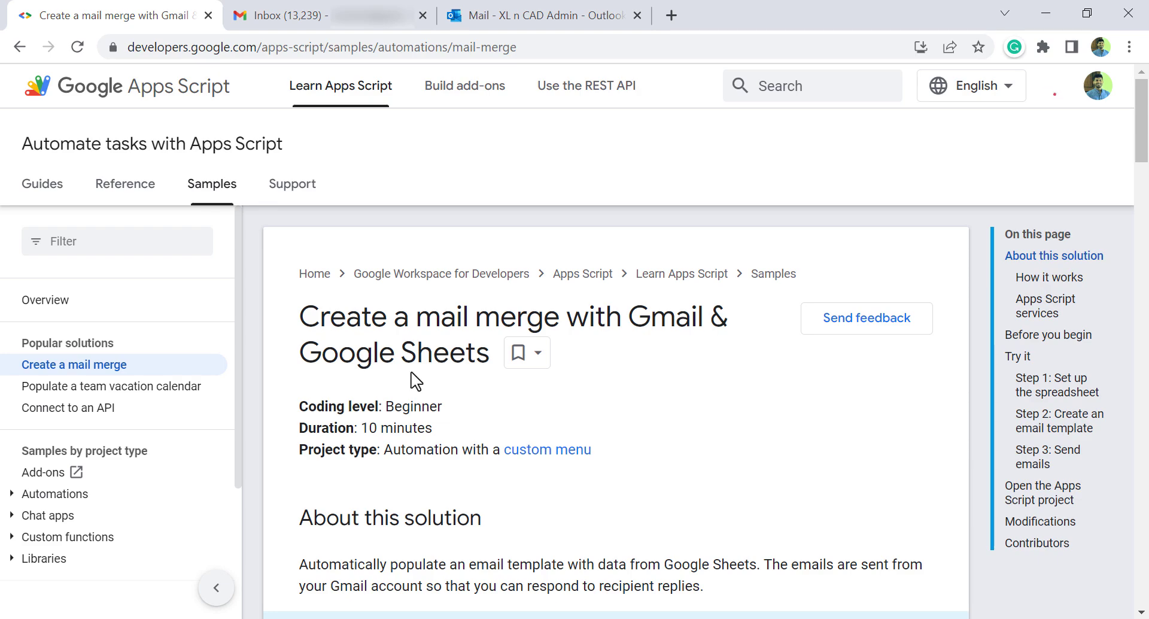
scroll(467, 332, "down", 15)
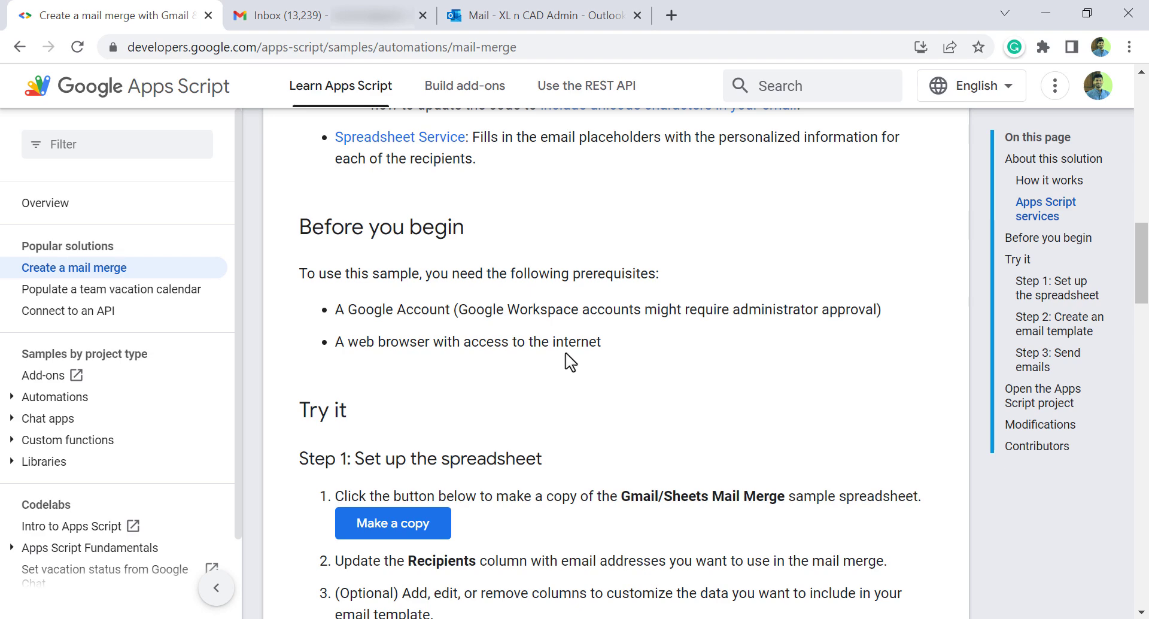
scroll(575, 348, "down", 4)
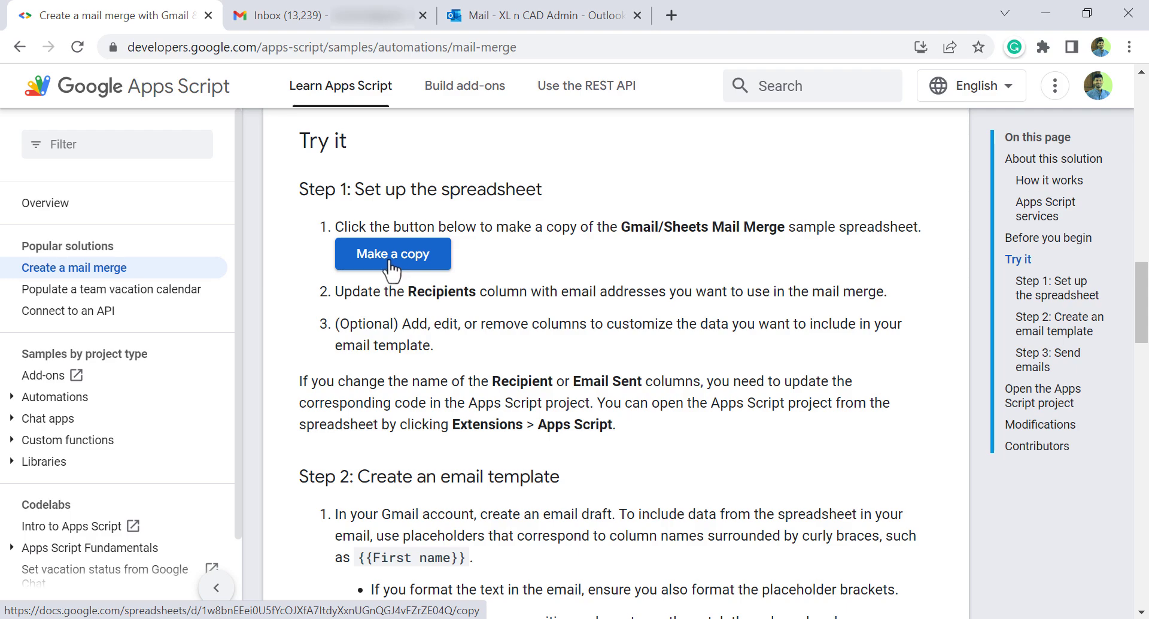
scroll(419, 292, "down", 12)
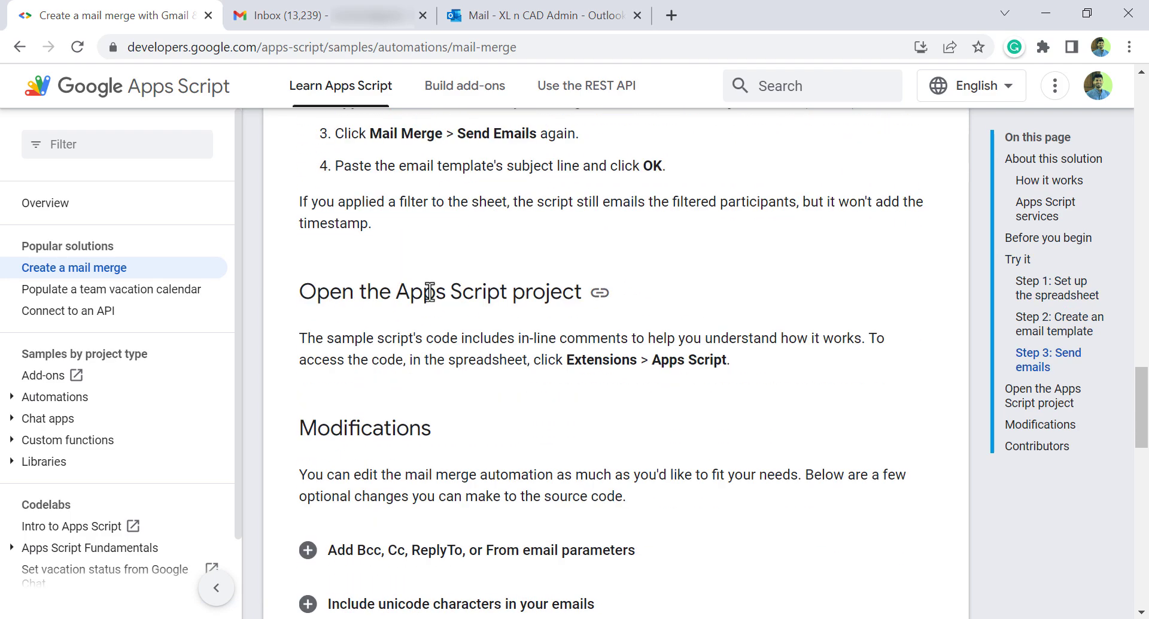
scroll(429, 294, "down", 8)
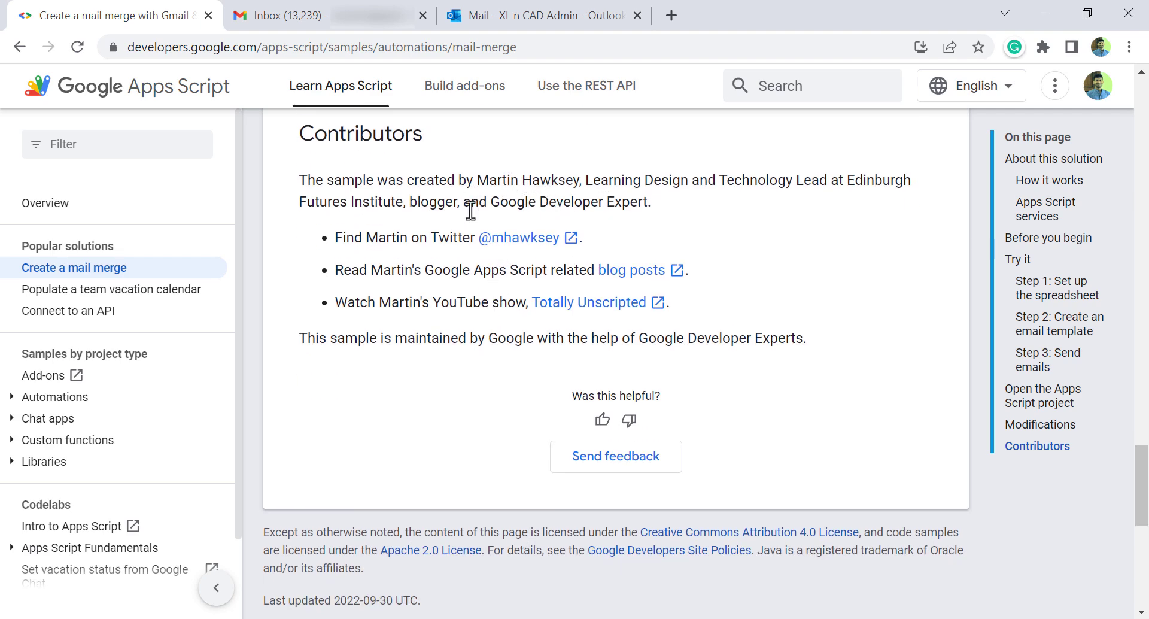
scroll(470, 209, "up", 18)
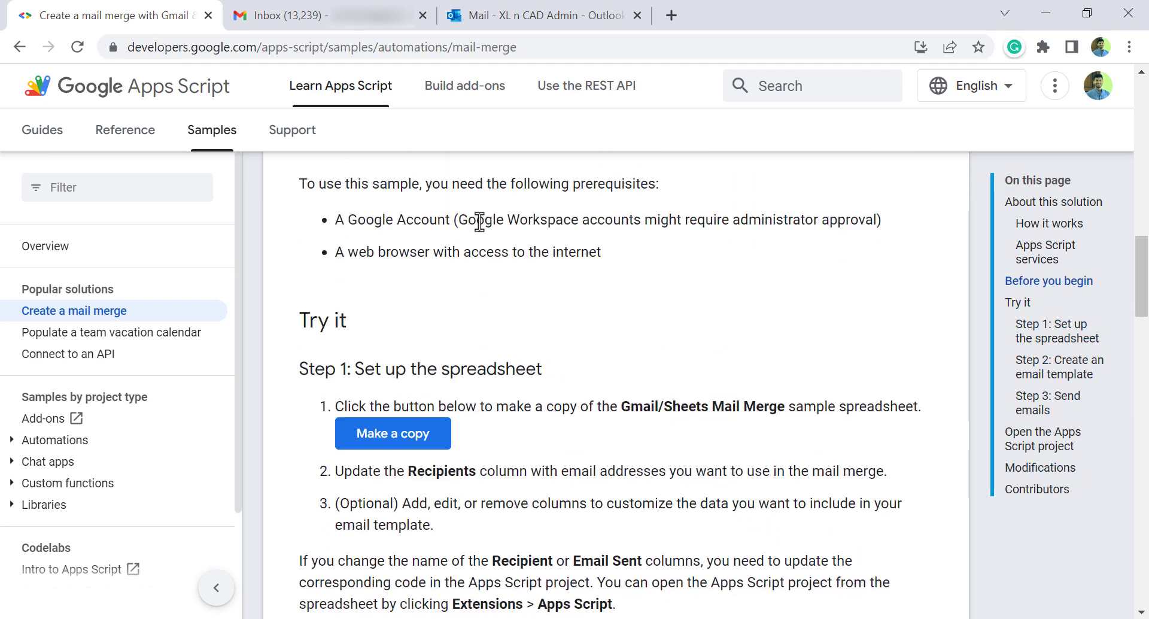
scroll(488, 236, "down", 1)
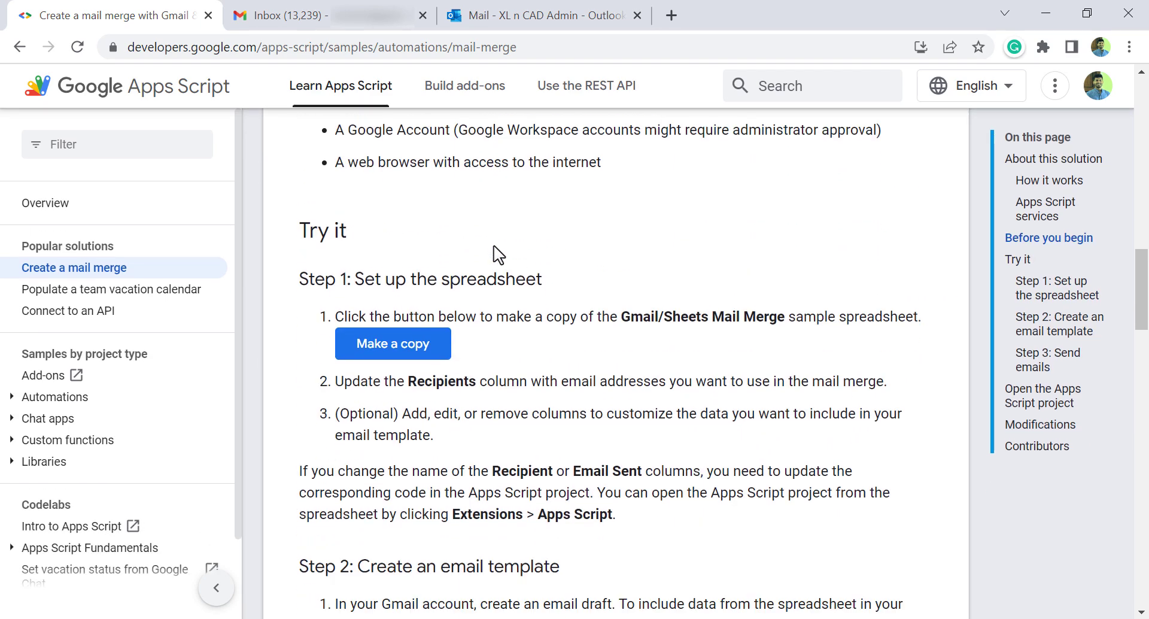
left_click(388, 358)
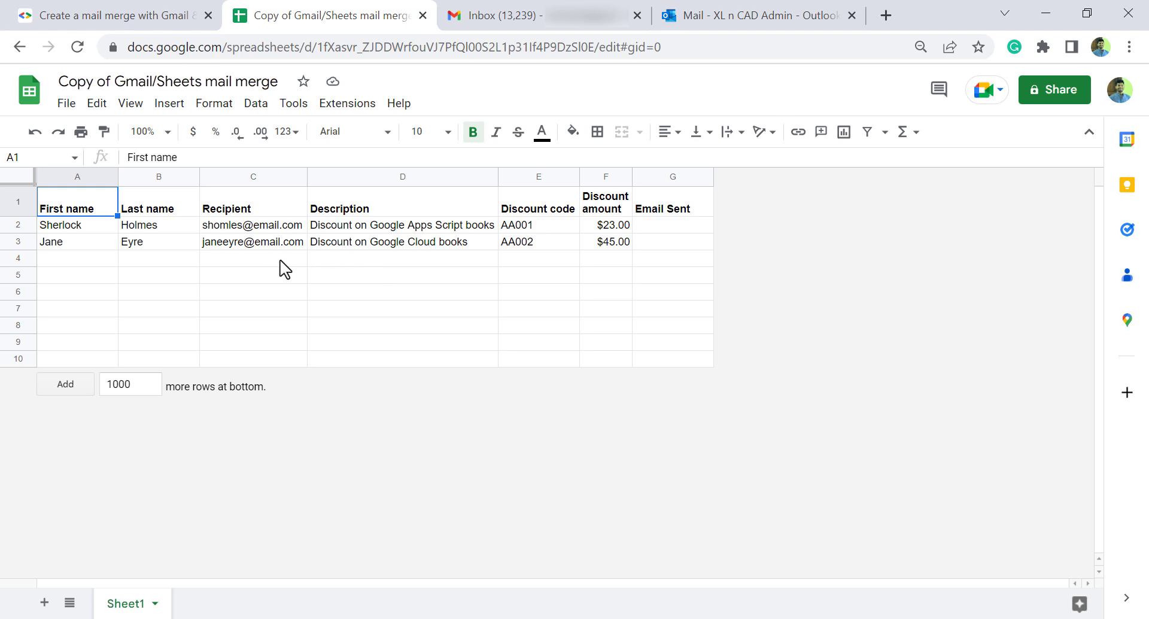
Step: Confirm the copy of the mail merge sample sheet and zoom it to 125%
left_click(242, 294)
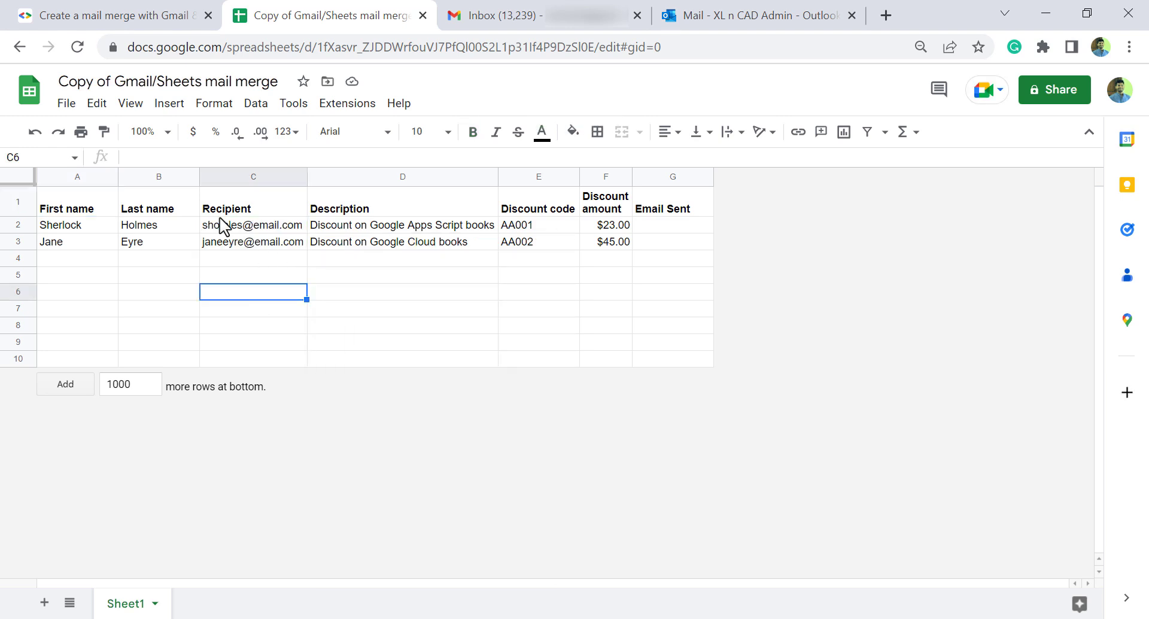
left_click(168, 132)
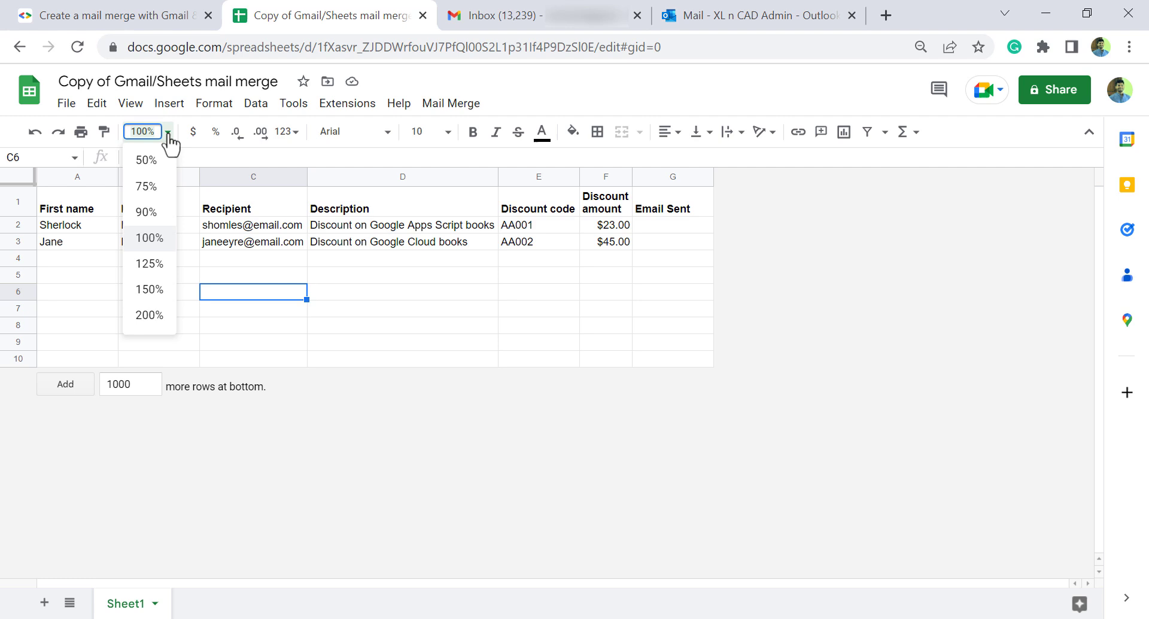
left_click(150, 264)
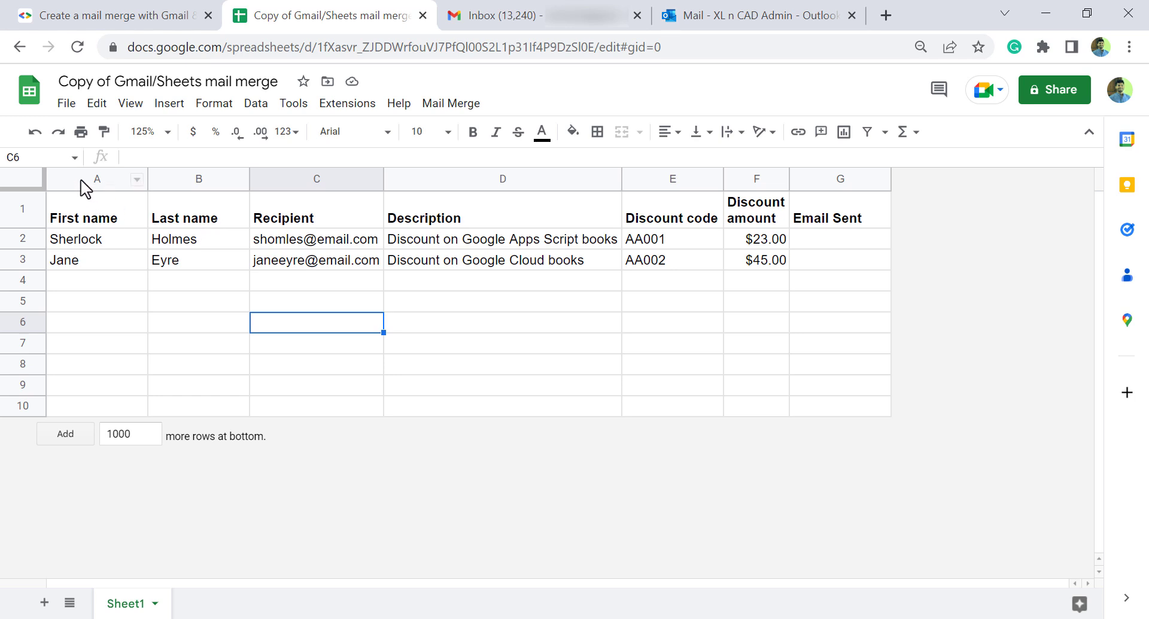
Step: Delete the First name and Last name columns from the mail merge sheet
left_click_drag(82, 183, 154, 177)
right_click(159, 178)
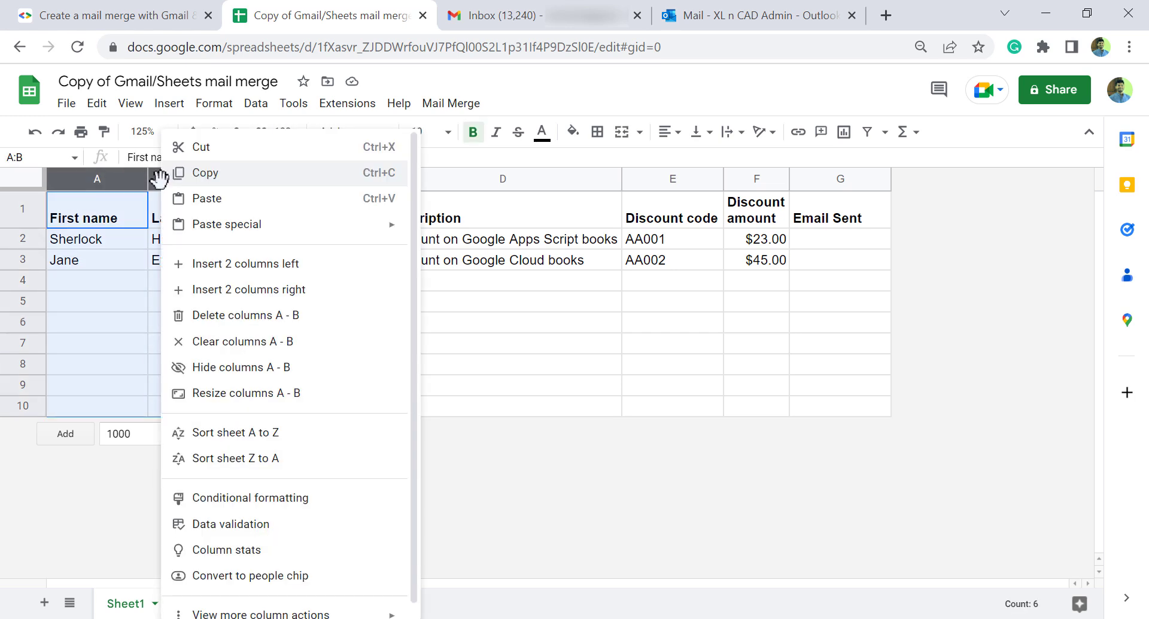
left_click(230, 316)
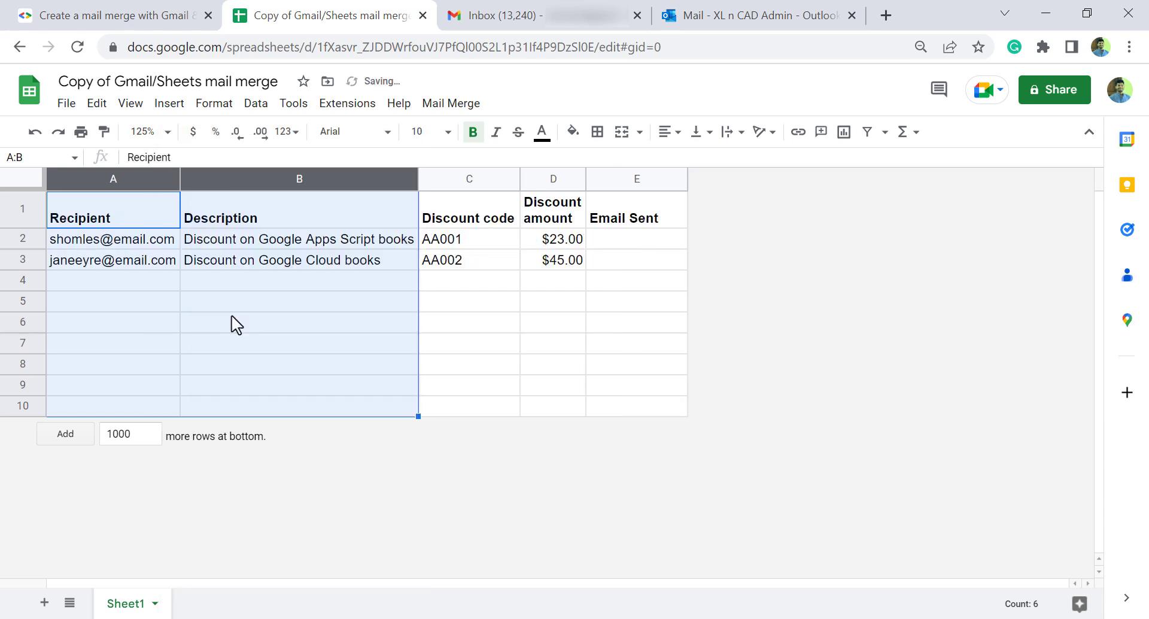
left_click(298, 327)
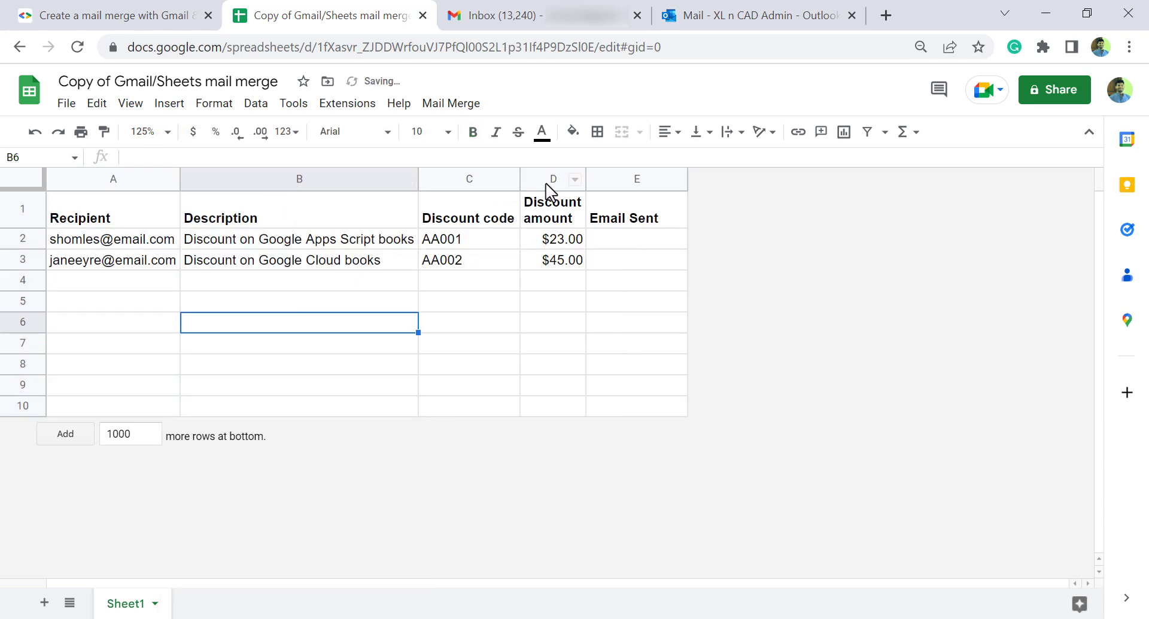
Step: Delete the Description, Discount code and Discount amount columns, then switch to Excel's Employee Details workbook
left_click_drag(278, 178, 547, 178)
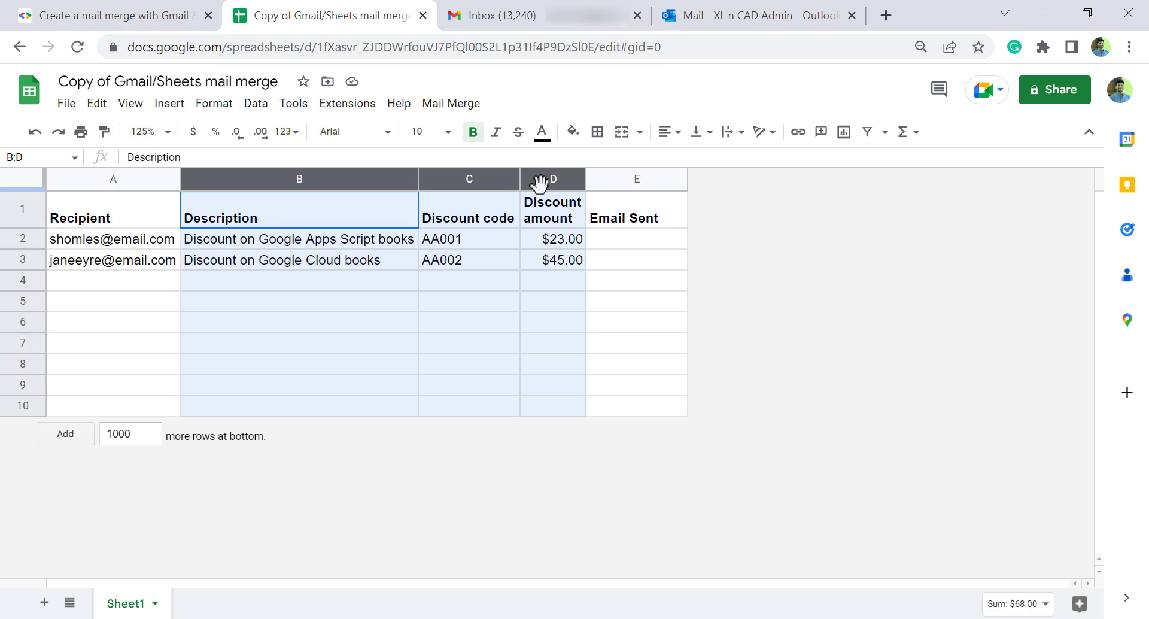
right_click(364, 179)
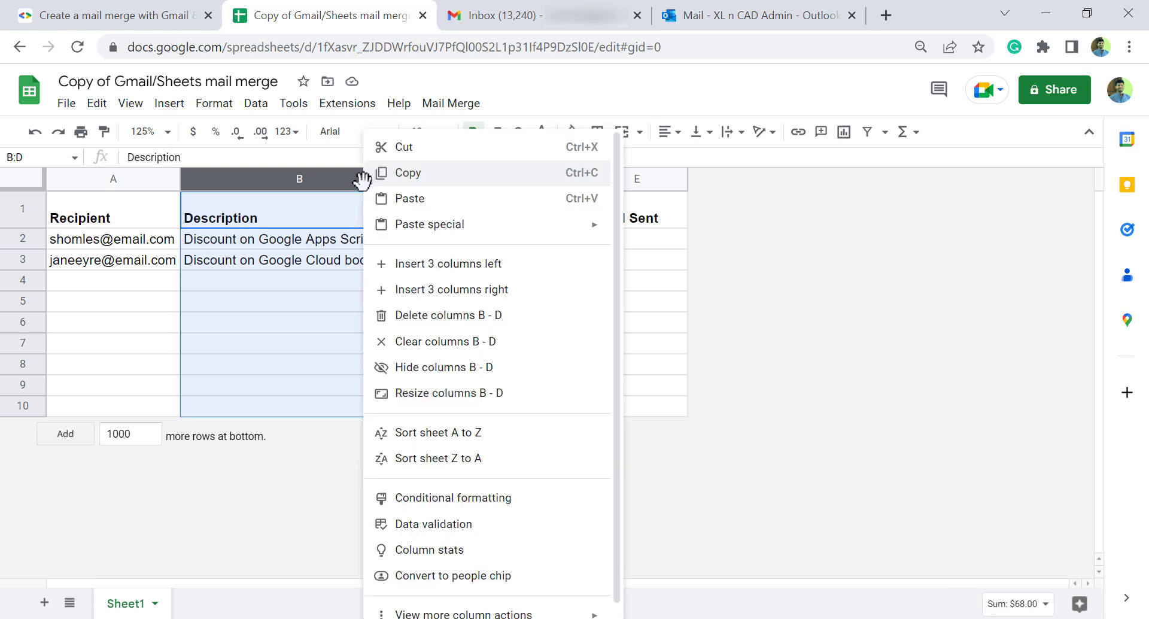
left_click(514, 322)
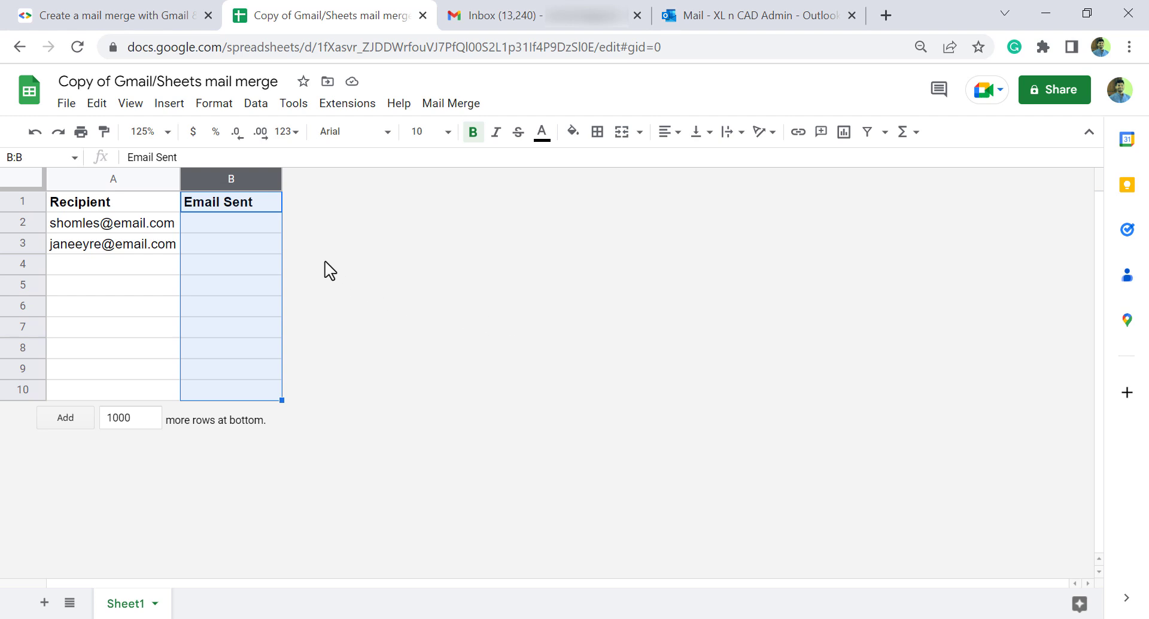
left_click(230, 264)
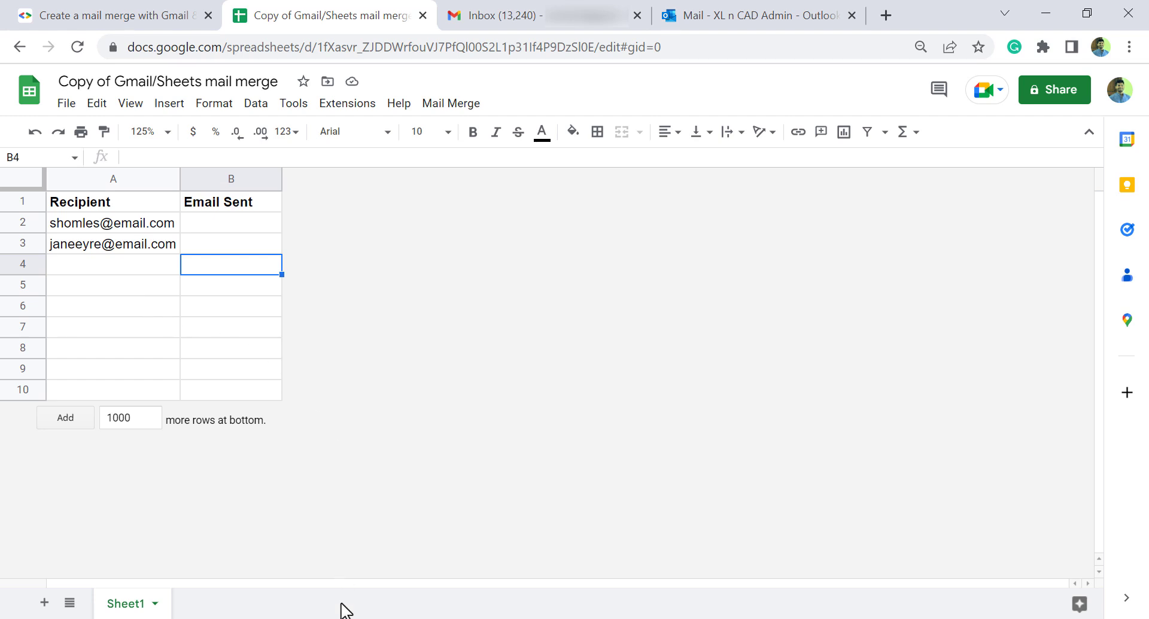
mouse_move(320, 616)
left_click(379, 593)
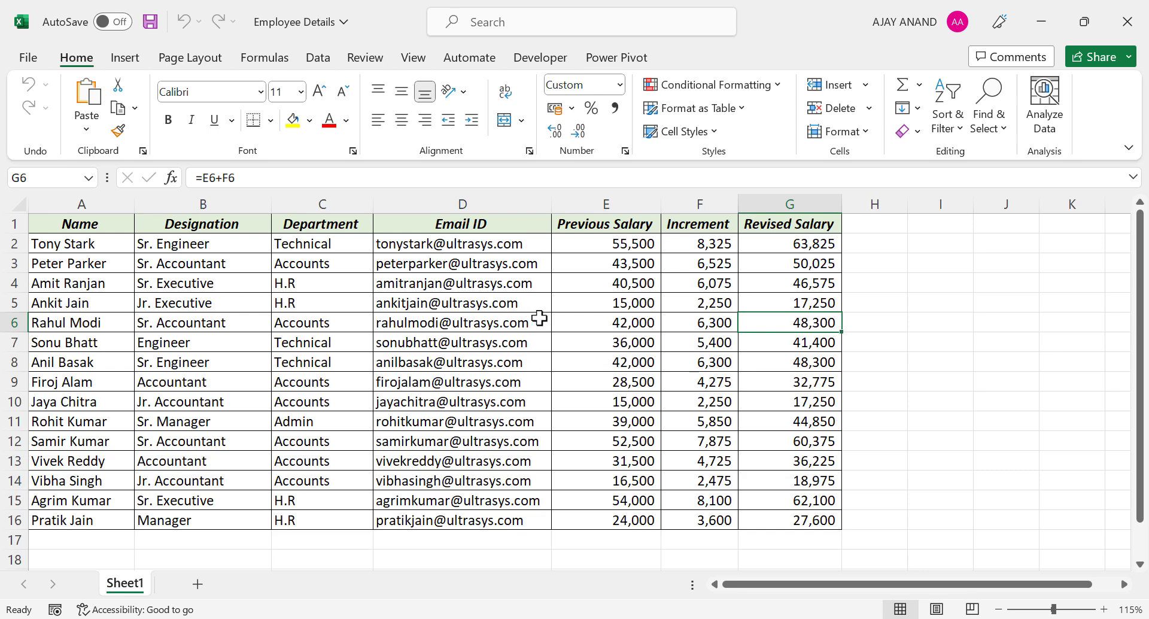
Step: Copy the 15 Email ID addresses (D2:D16) and return to the mail merge sheet
left_click_drag(539, 243, 541, 520)
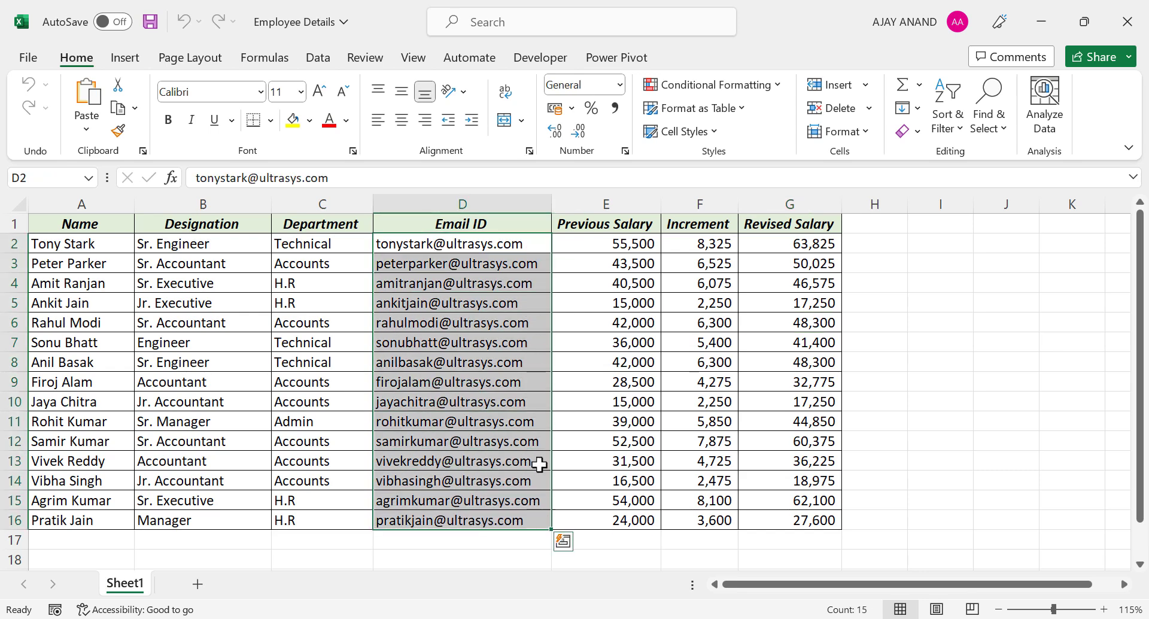
right_click(532, 305)
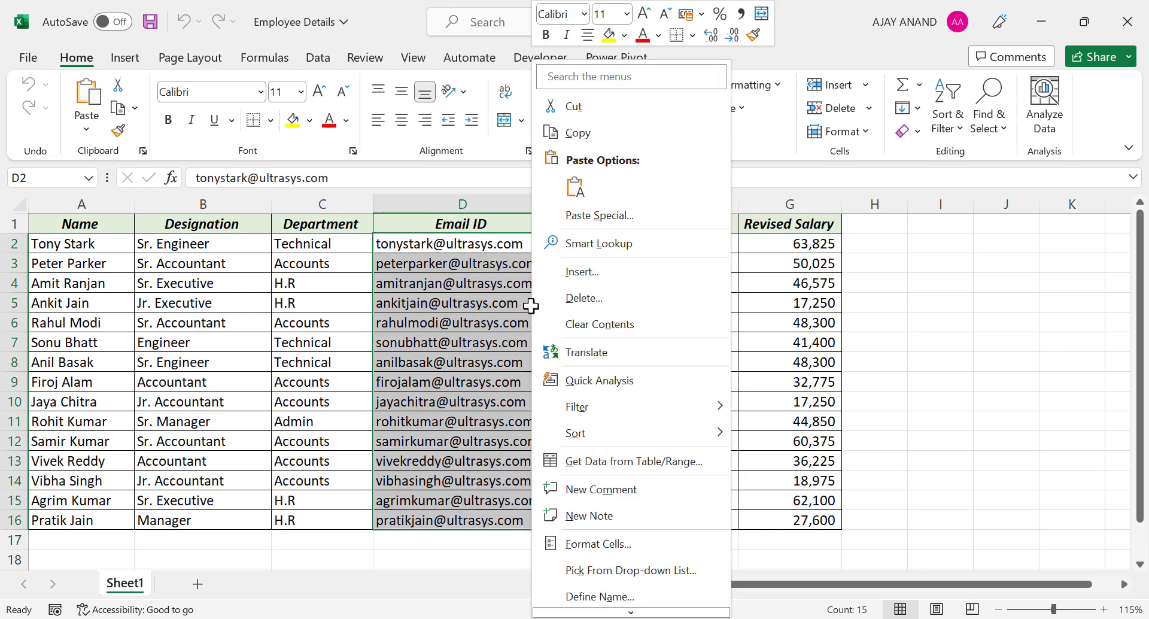
left_click(621, 143)
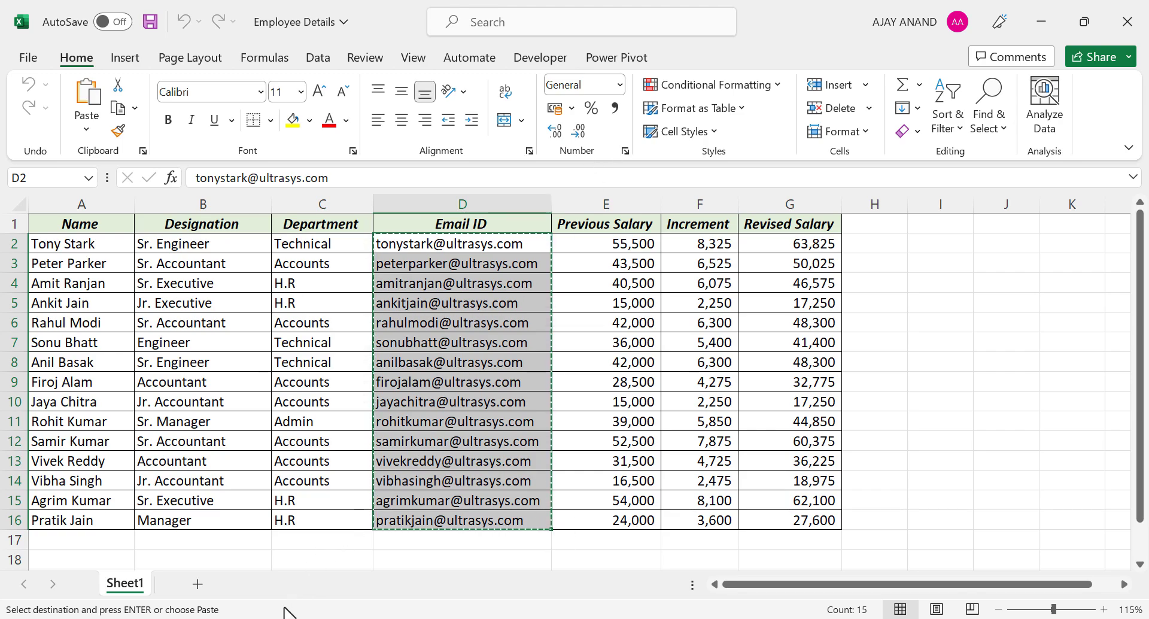
key("alt+Tab")
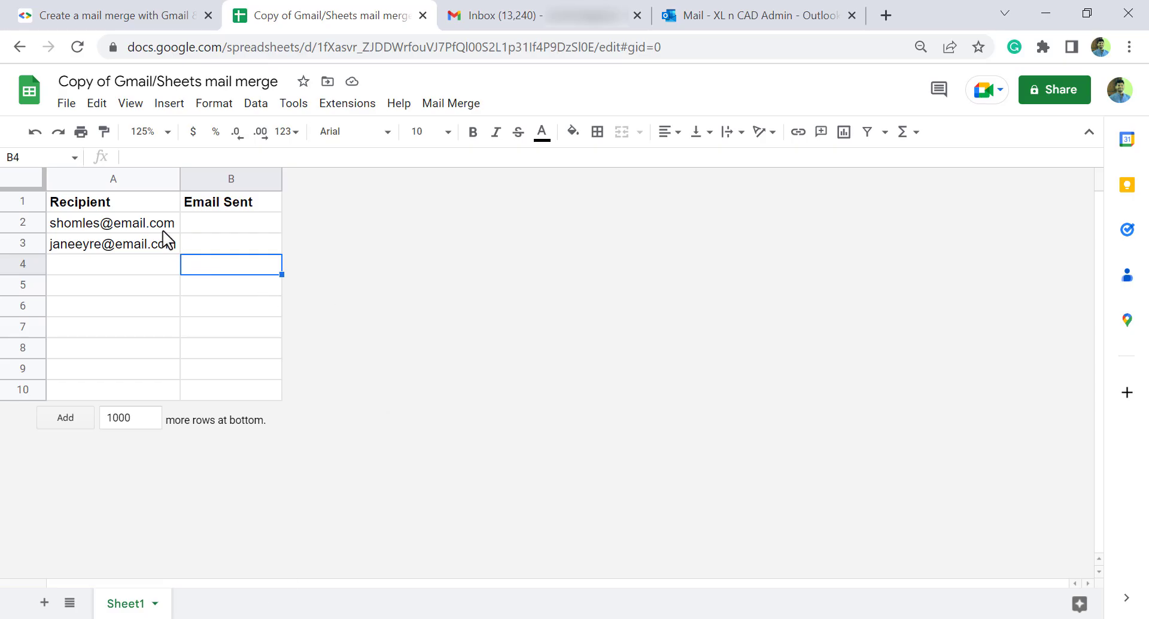
Step: Paste the addresses as values from A2, widen column A, and insert a column after Email Sent
right_click(161, 235)
mouse_move(163, 236)
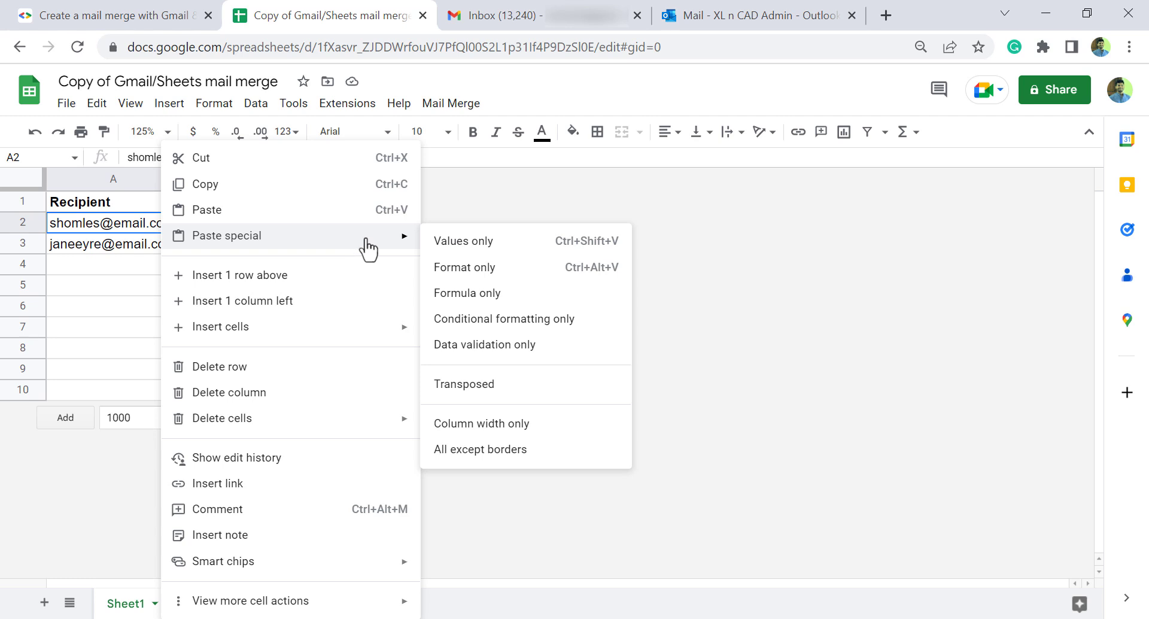
left_click(516, 249)
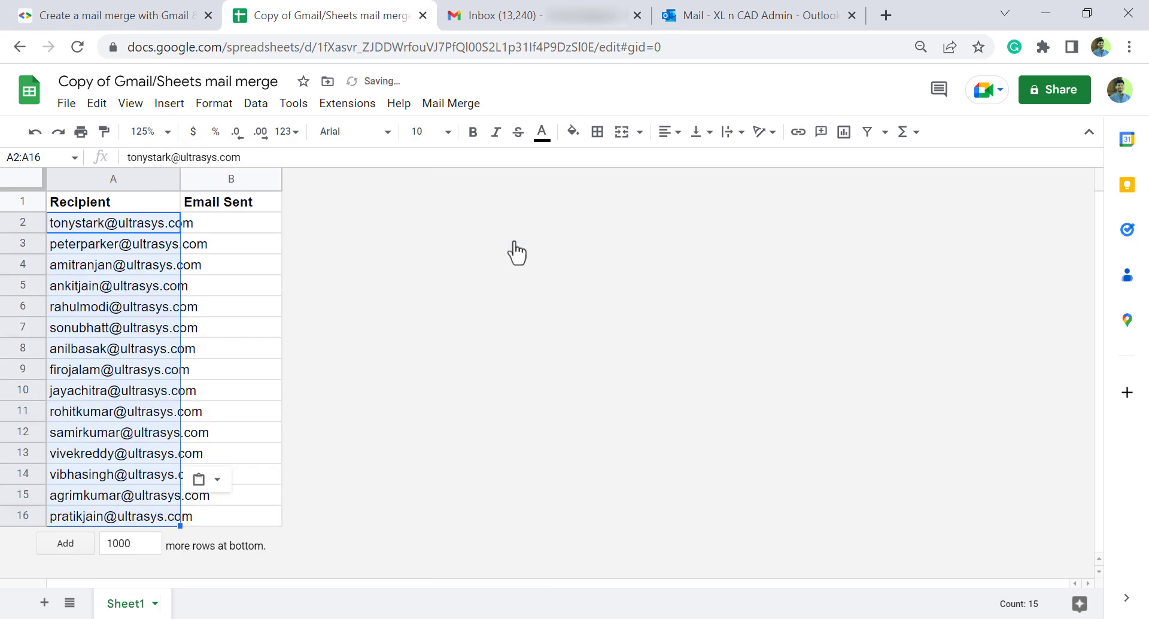
left_click_drag(180, 179, 231, 182)
left_click(287, 307)
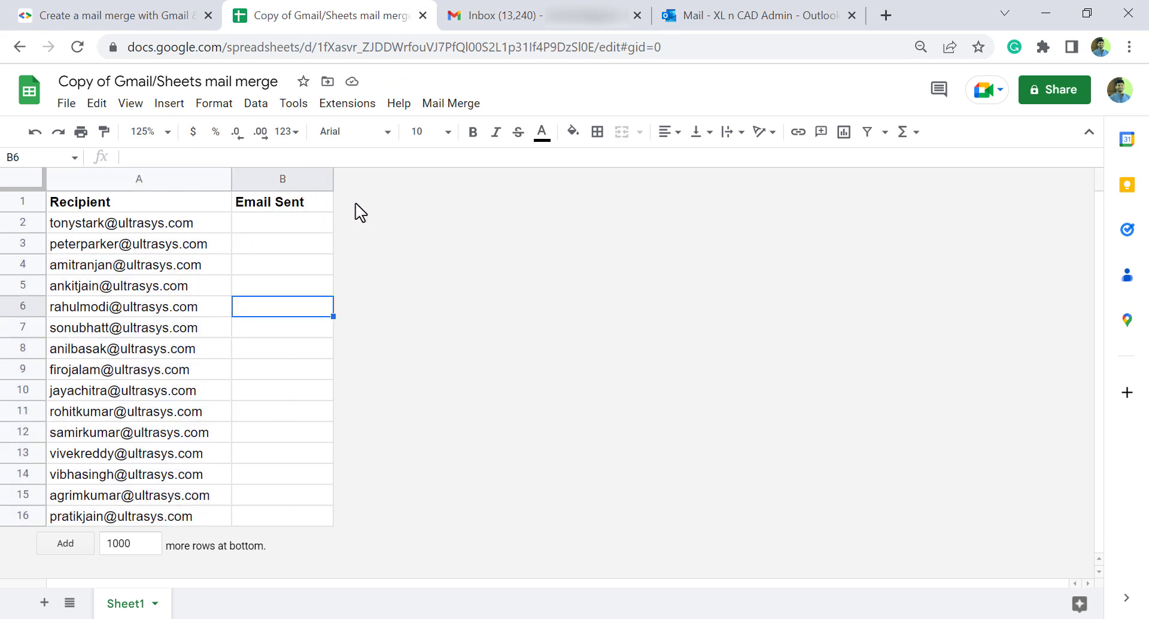
right_click(310, 179)
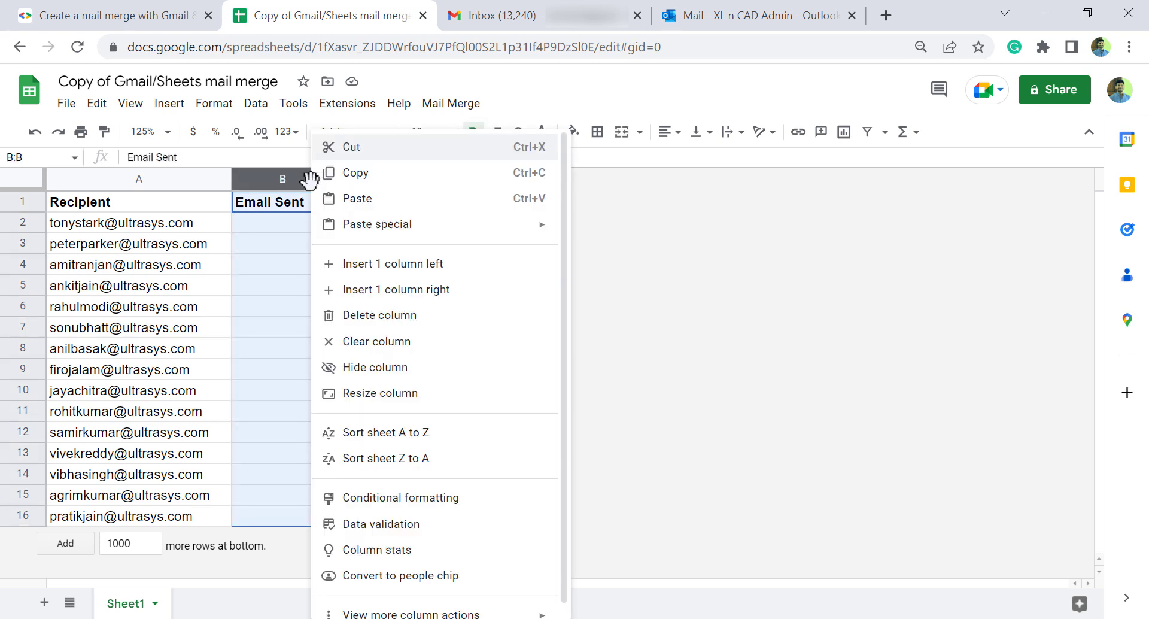
left_click(479, 302)
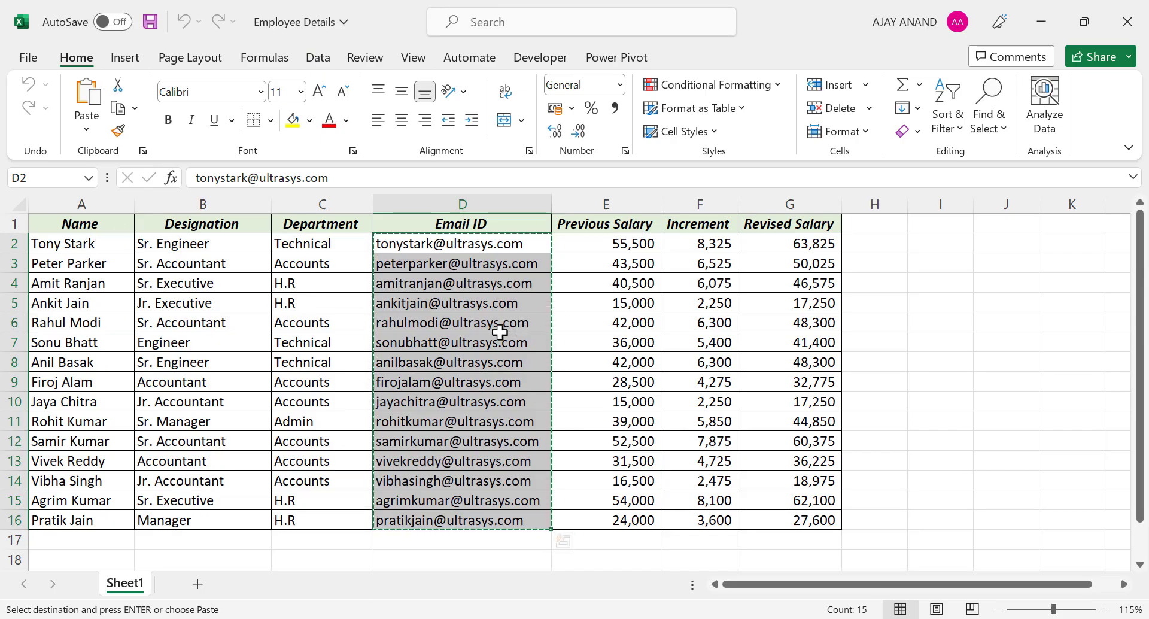
Step: Copy the whole Employee Details table A1:G16, headers included
left_click(106, 224)
left_click_drag(106, 224, 796, 520)
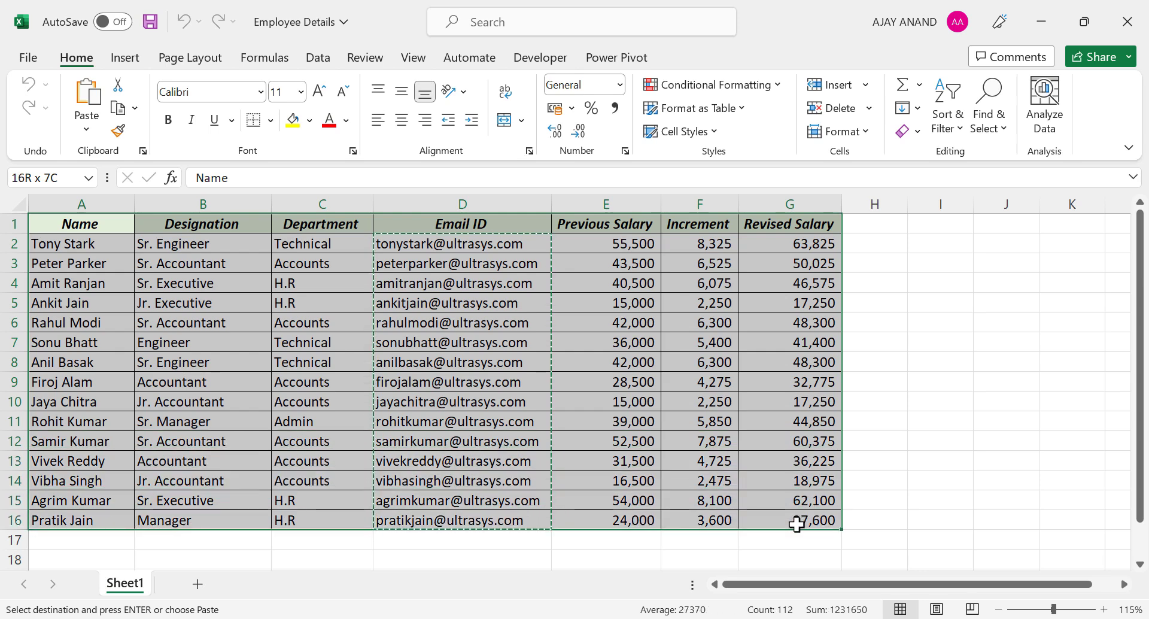
right_click(322, 294)
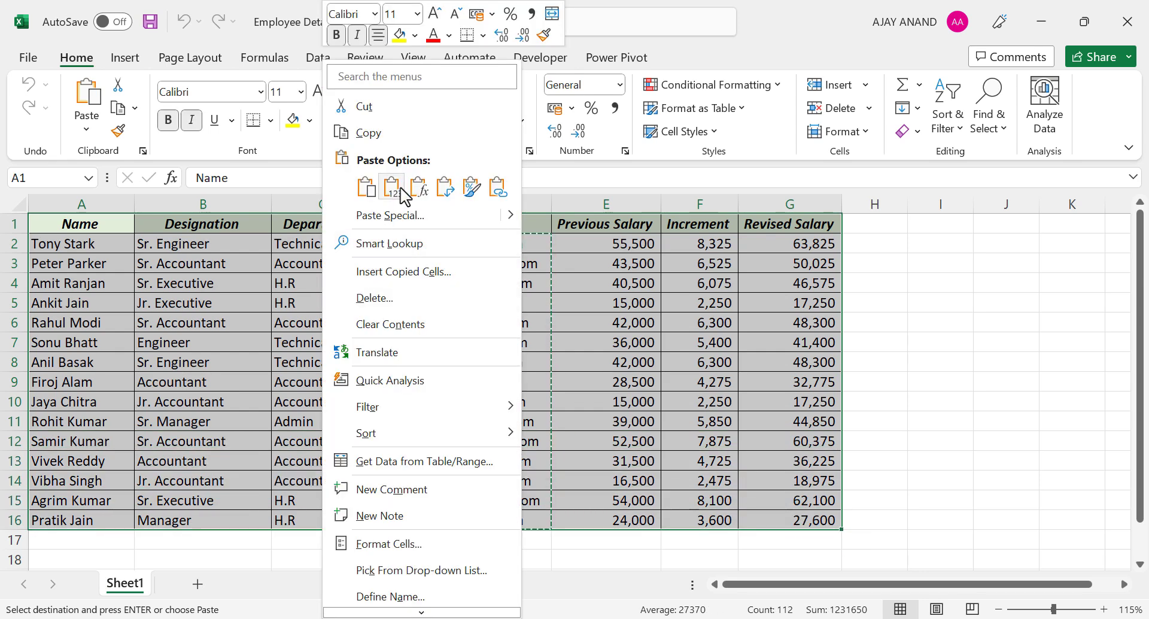
left_click(414, 134)
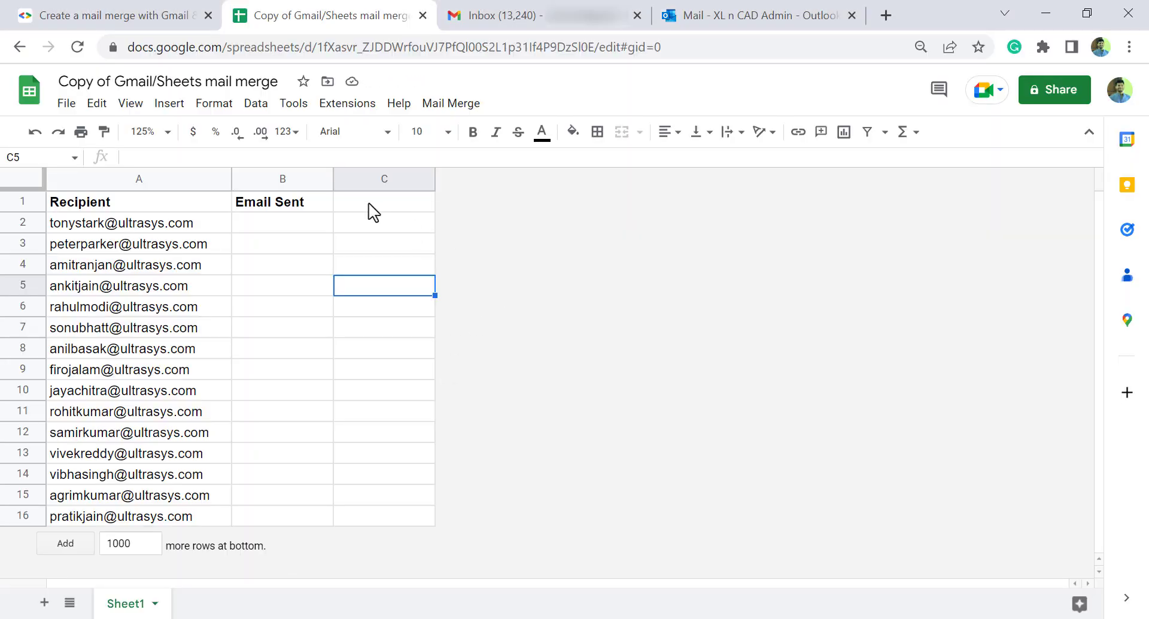
Step: Paste the employee table at C1 as values only
right_click(367, 203)
mouse_move(529, 247)
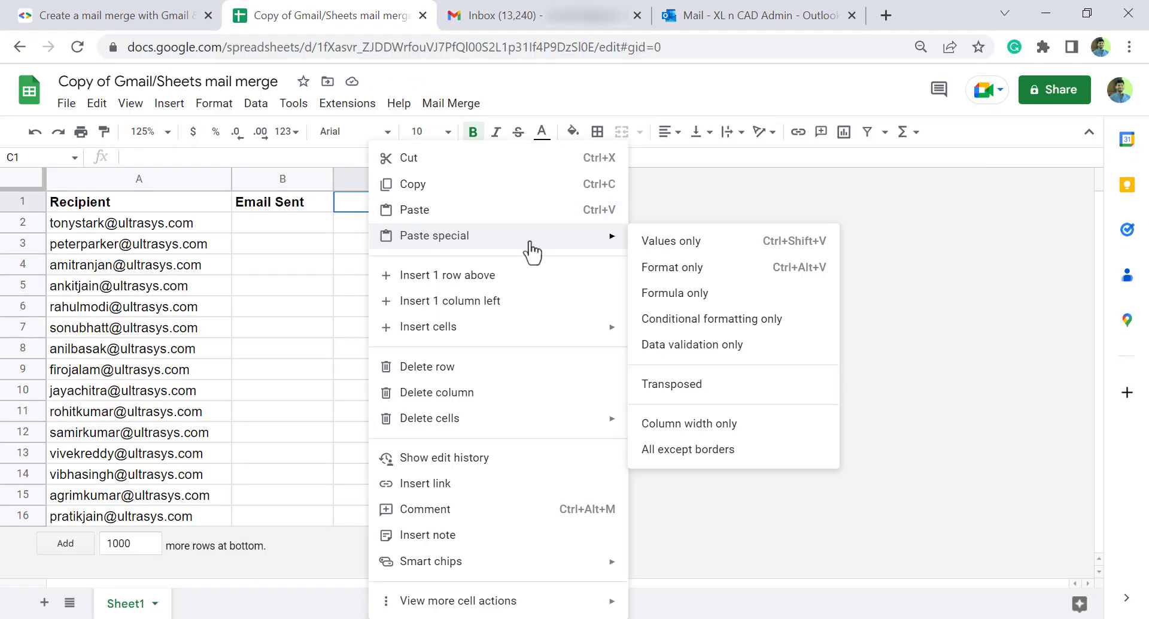
left_click(720, 246)
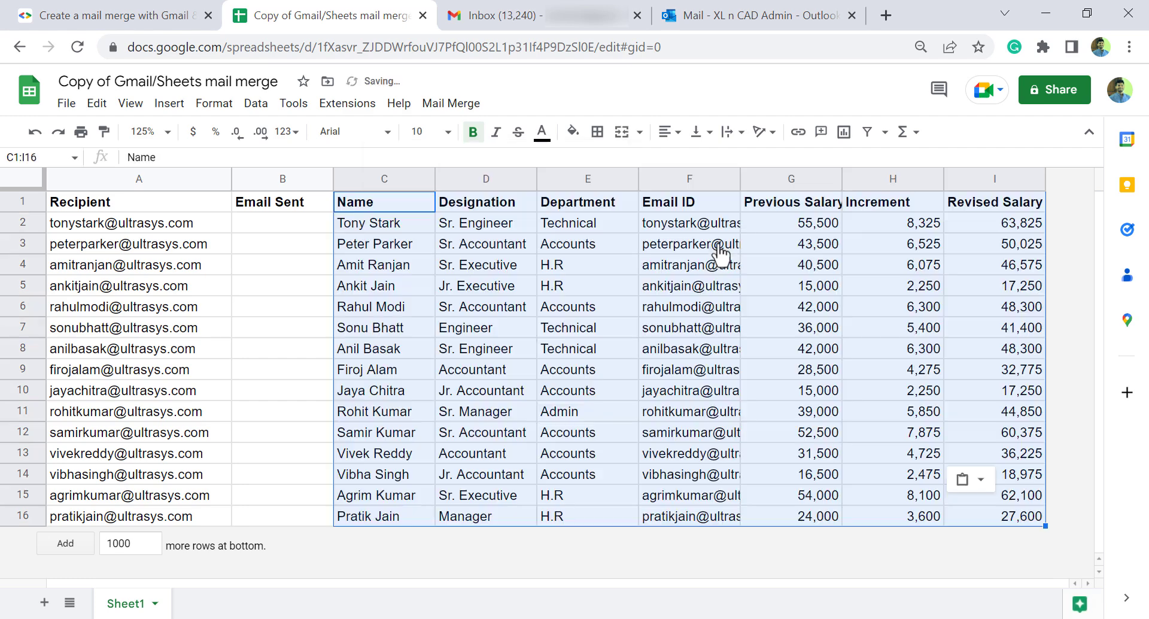
left_click(535, 377)
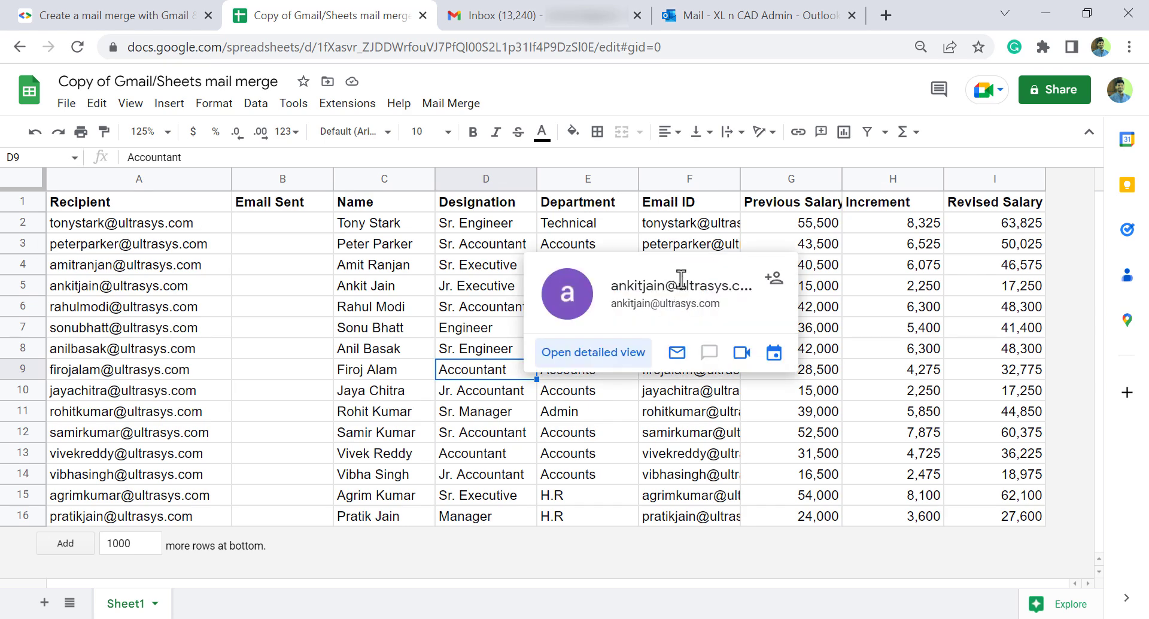
Step: Delete the duplicate Email ID column from the pasted table
right_click(667, 178)
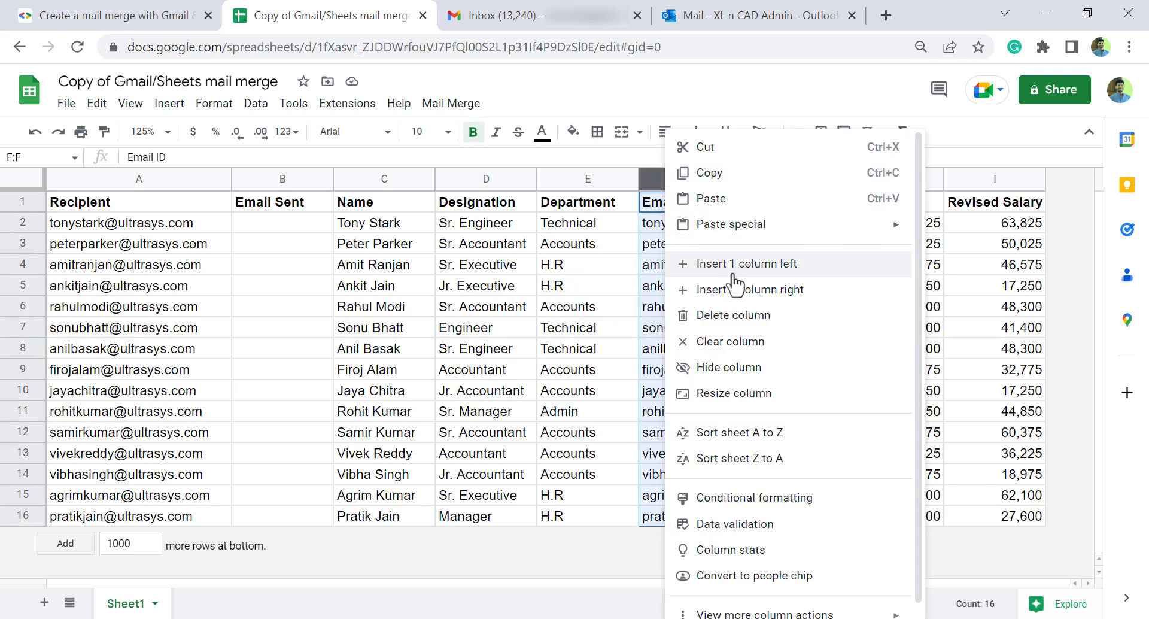
left_click(762, 316)
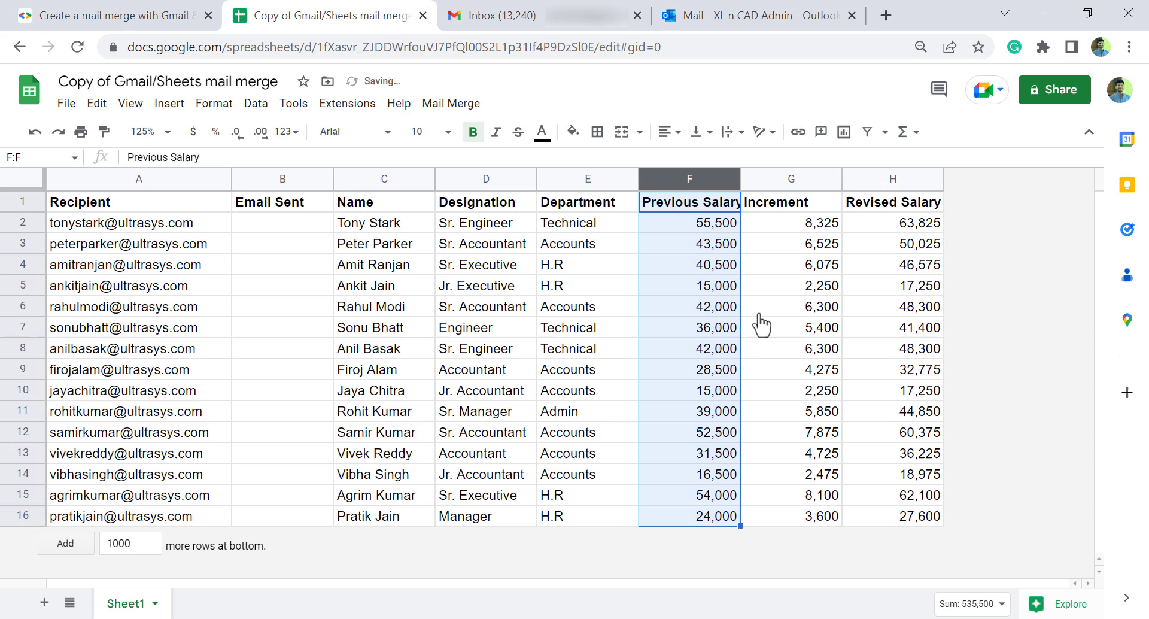
left_click(601, 335)
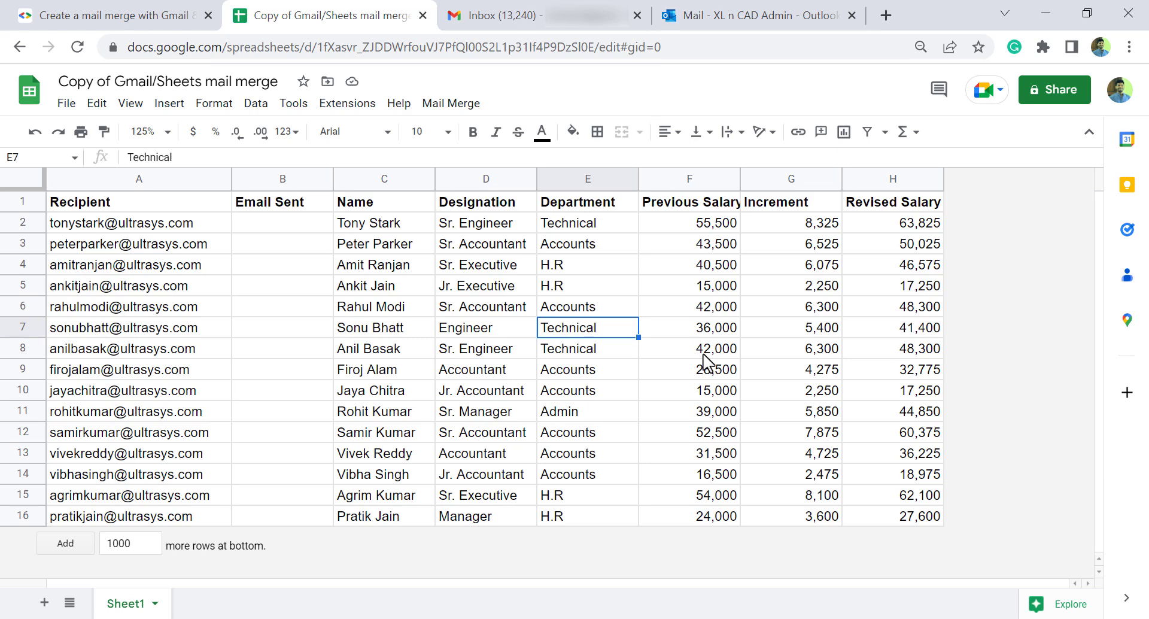
Step: Start a new Gmail message and delete the default signature from its body
left_click(505, 18)
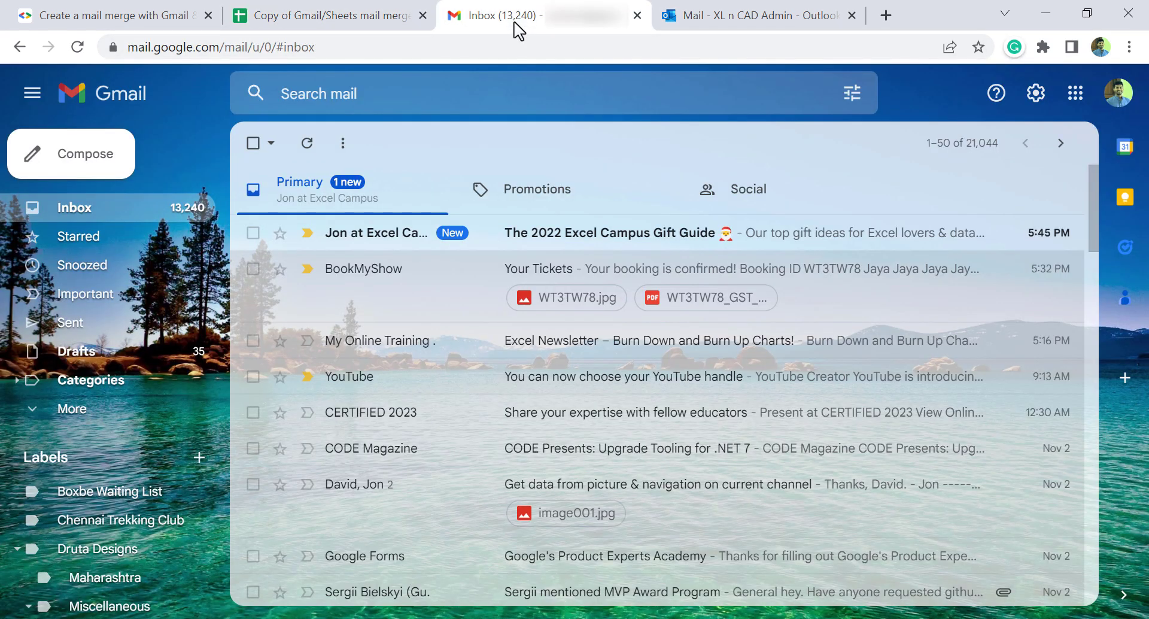
left_click(126, 166)
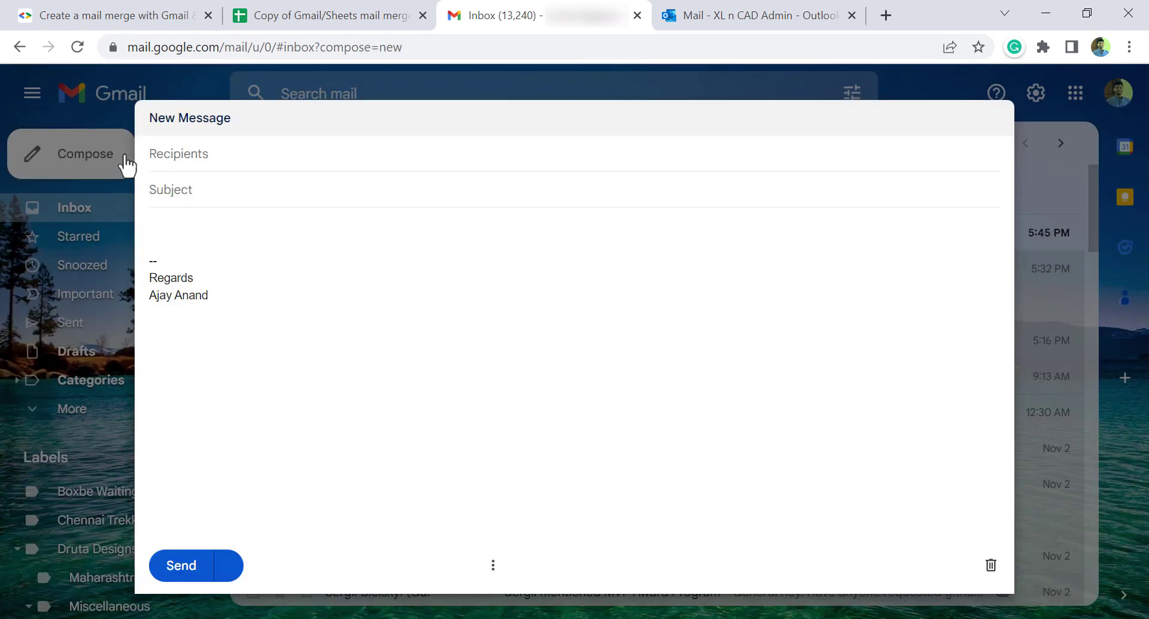
left_click(157, 252)
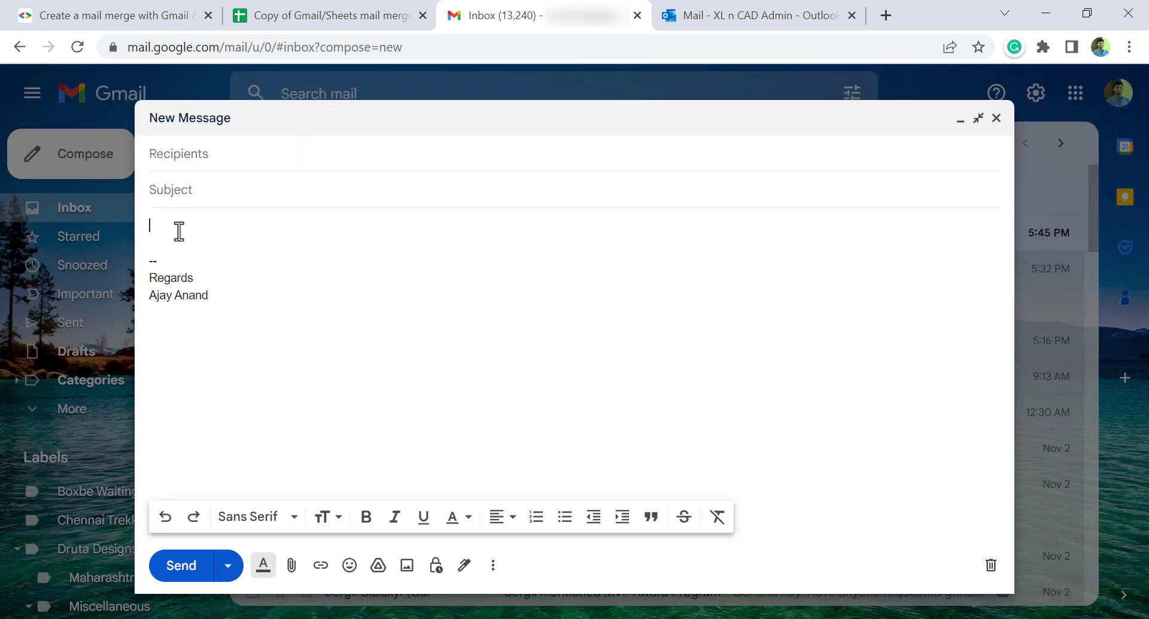
left_click_drag(178, 231, 262, 310)
key("Delete")
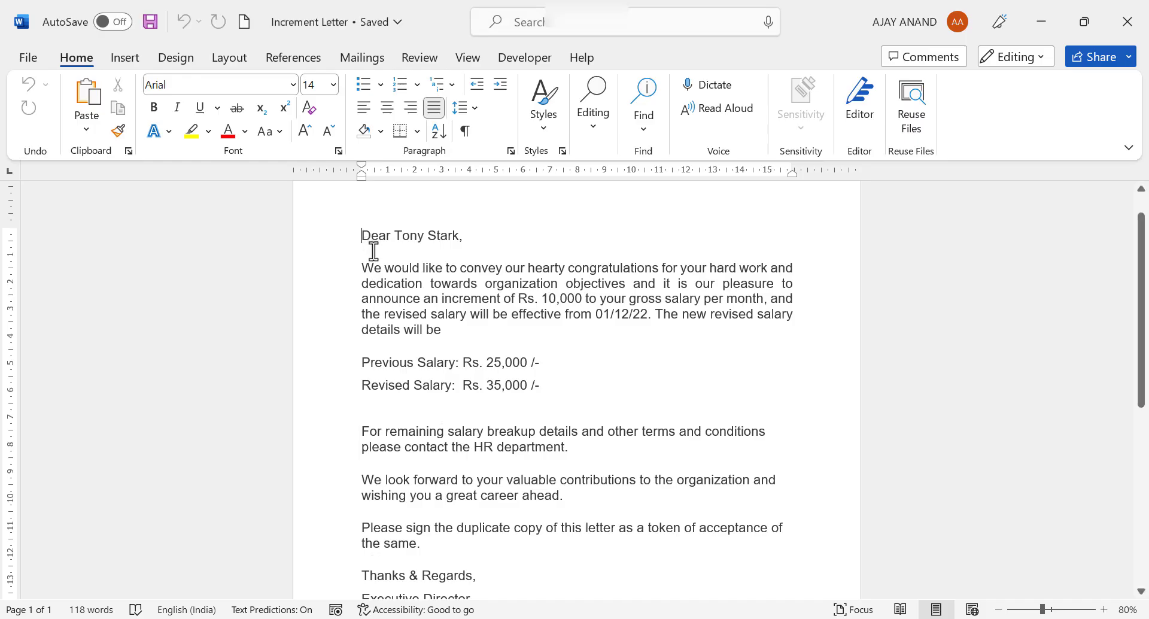
Step: Copy the full increment letter text from Word and return to the blank Gmail message
scroll(482, 391, "down", 3)
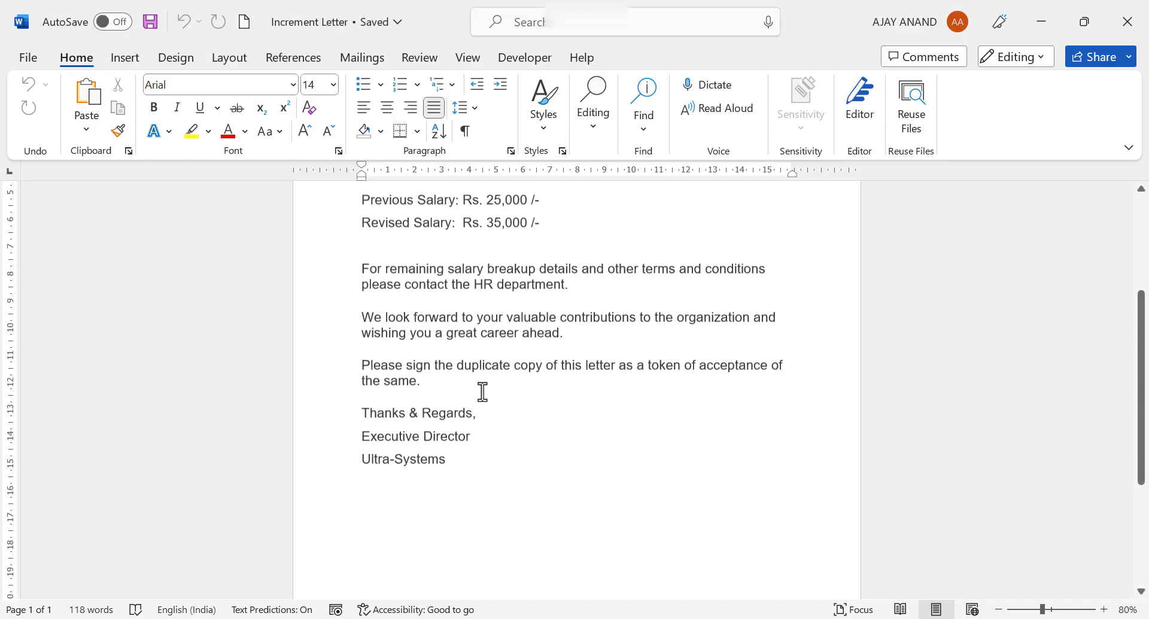
scroll(436, 314, "up", 3)
left_click_drag(382, 246, 495, 536)
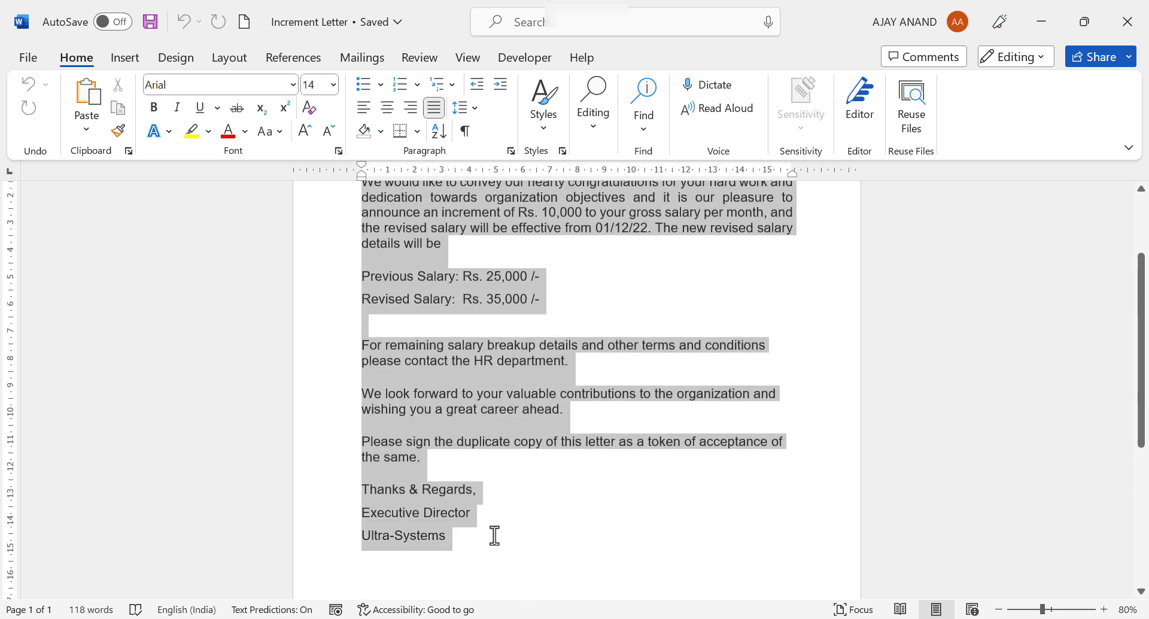
right_click(458, 357)
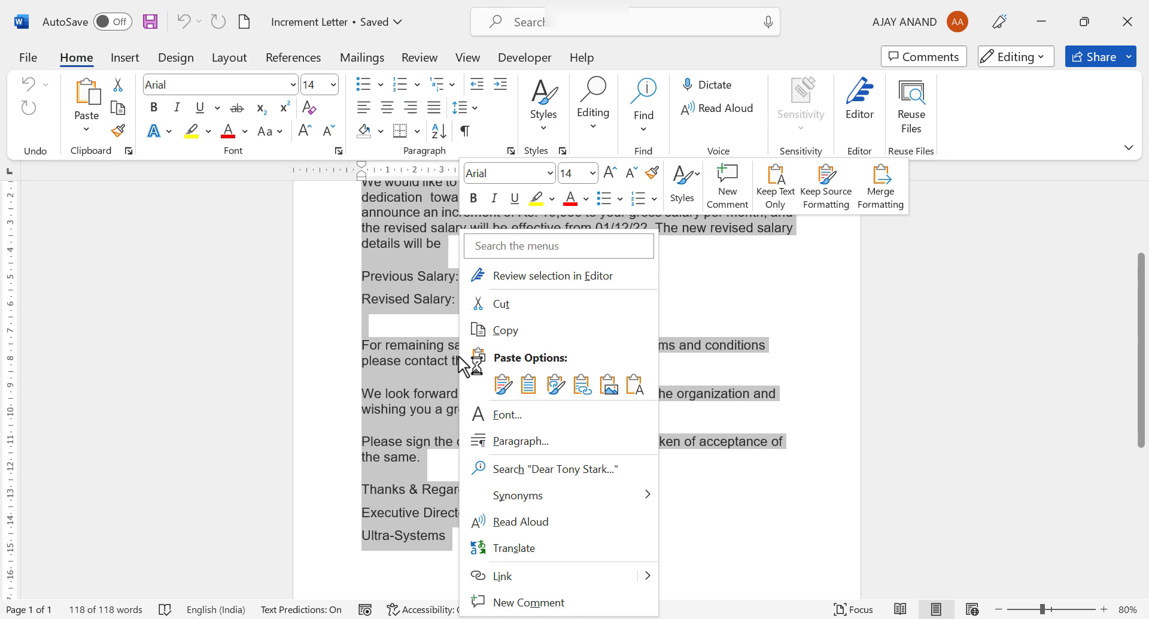
left_click(514, 333)
scroll(502, 350, "up", 3)
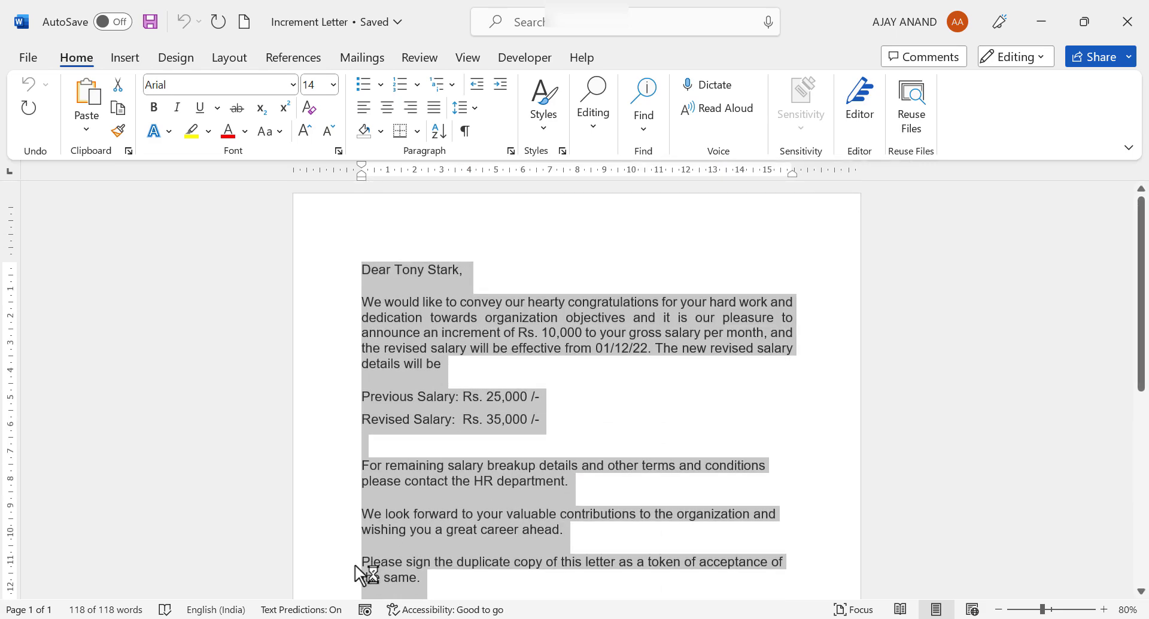
left_click(261, 616)
Step: Paste the increment letter into the Gmail message body as plain text
left_click(179, 233)
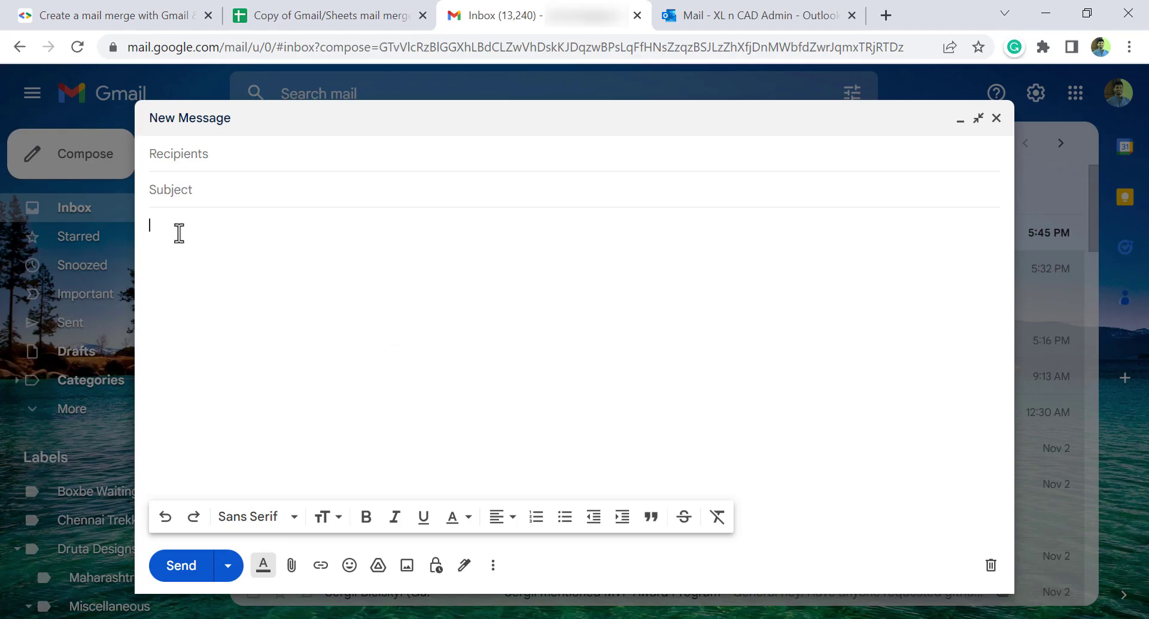
right_click(169, 227)
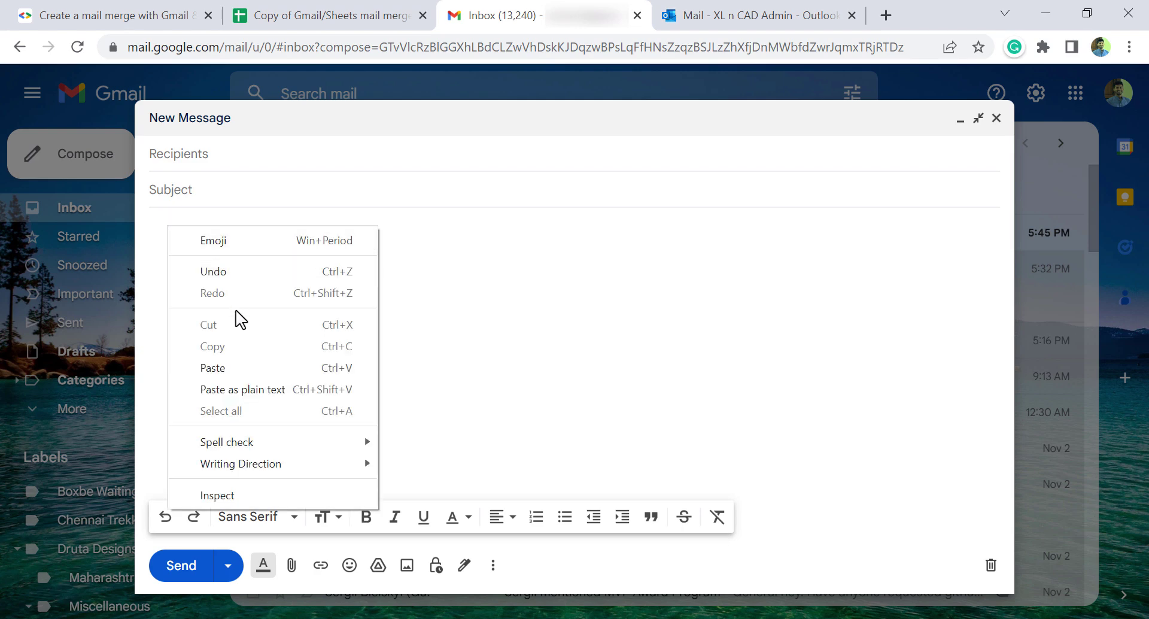
left_click(277, 389)
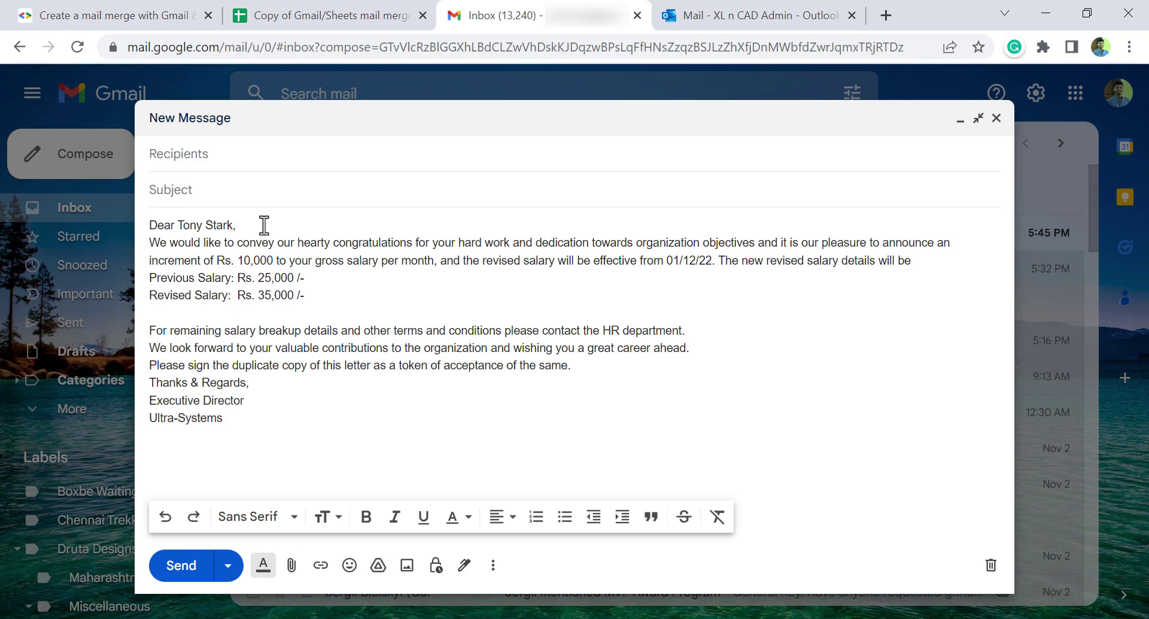
Step: Add blank lines after the greeting, before the revised salary details, and before the sign-off
left_click(263, 226)
key("Return")
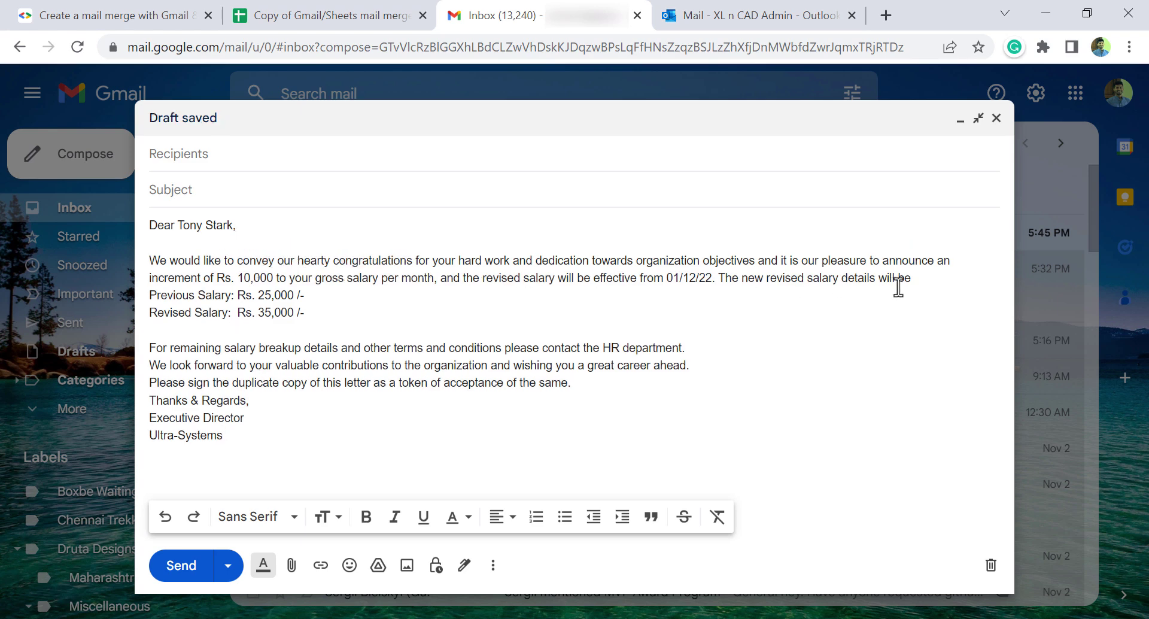
left_click(721, 280)
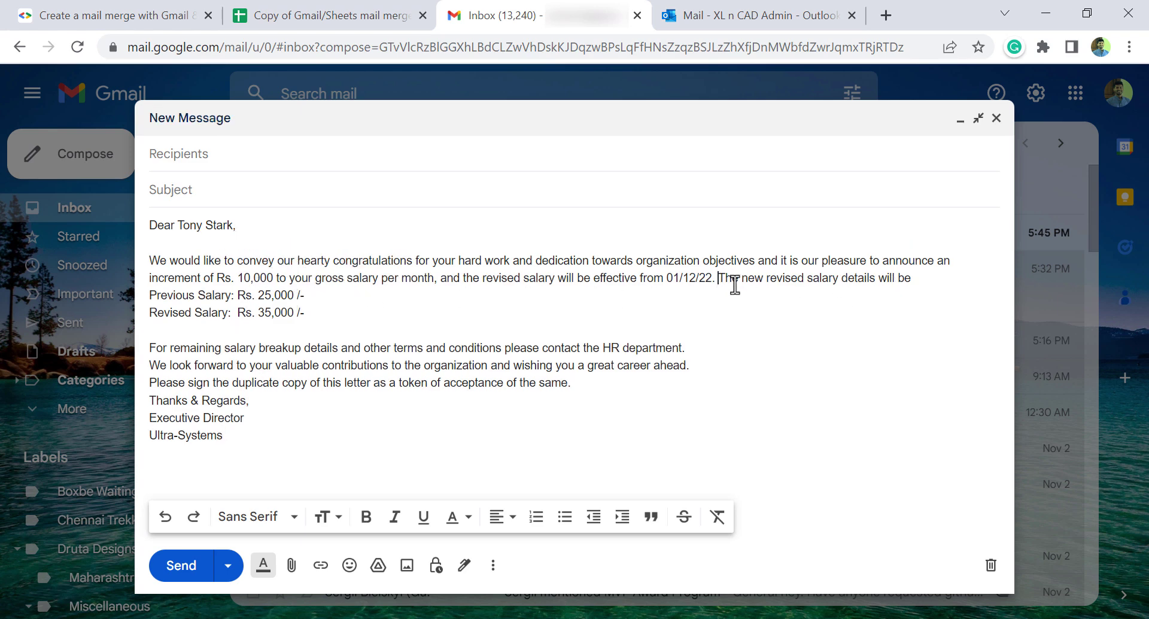
key("BackSpace")
key("Return")
key("Return")
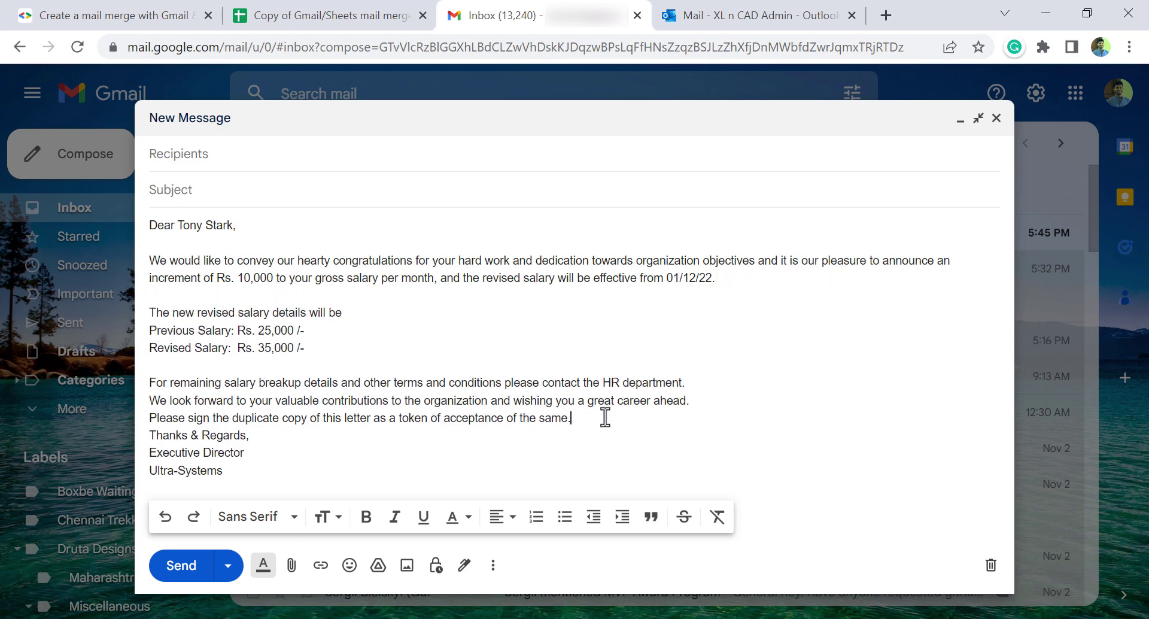
key("Return")
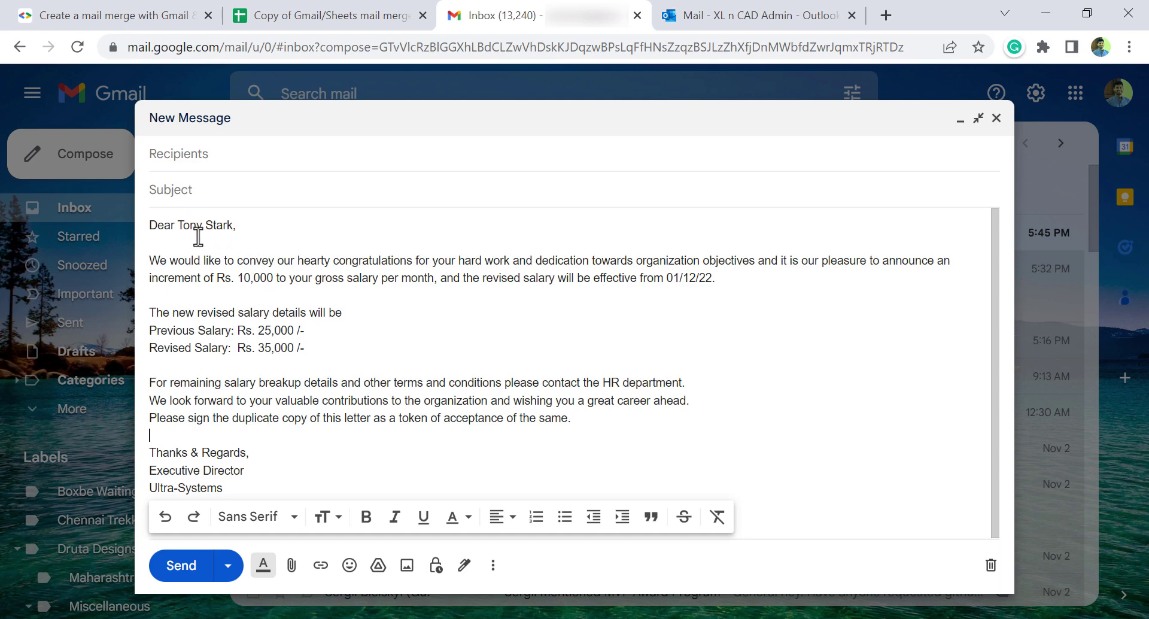
mouse_move(177, 226)
left_mouse_down()
mouse_move(207, 213)
mouse_move(204, 236)
mouse_move(244, 282)
mouse_move(264, 277)
left_mouse_up()
mouse_move(274, 316)
left_mouse_down()
mouse_move(257, 359)
mouse_move(275, 346)
left_mouse_up()
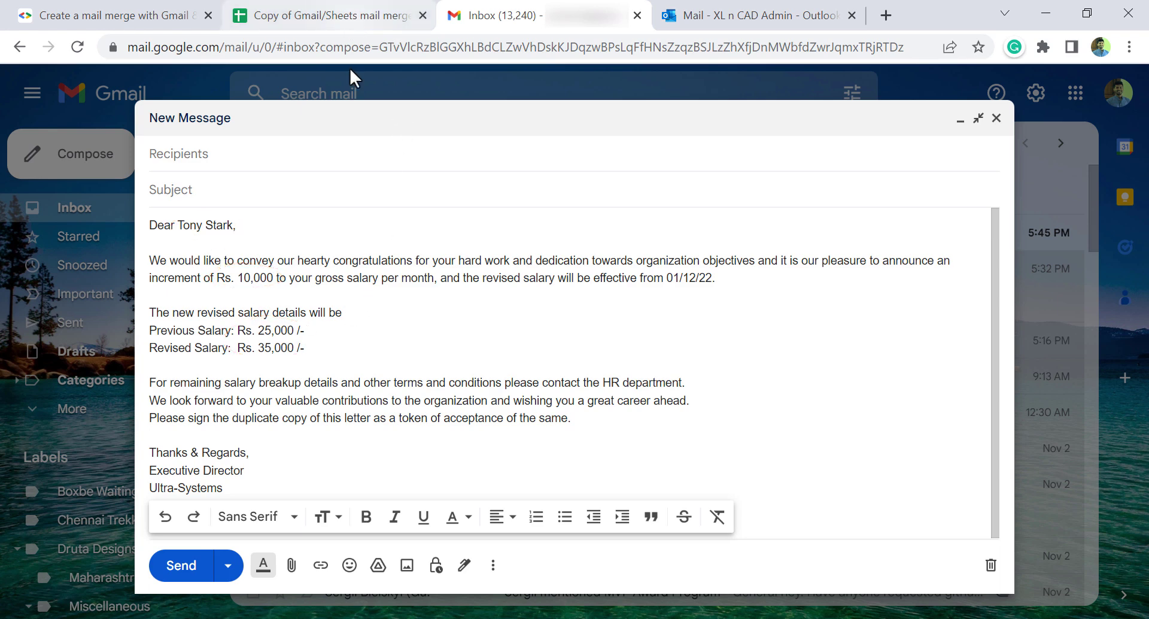
Step: Replace the employee's name after 'Dear' with the {{Name}} placeholder, matching the sheet's column heading
left_click(365, 19)
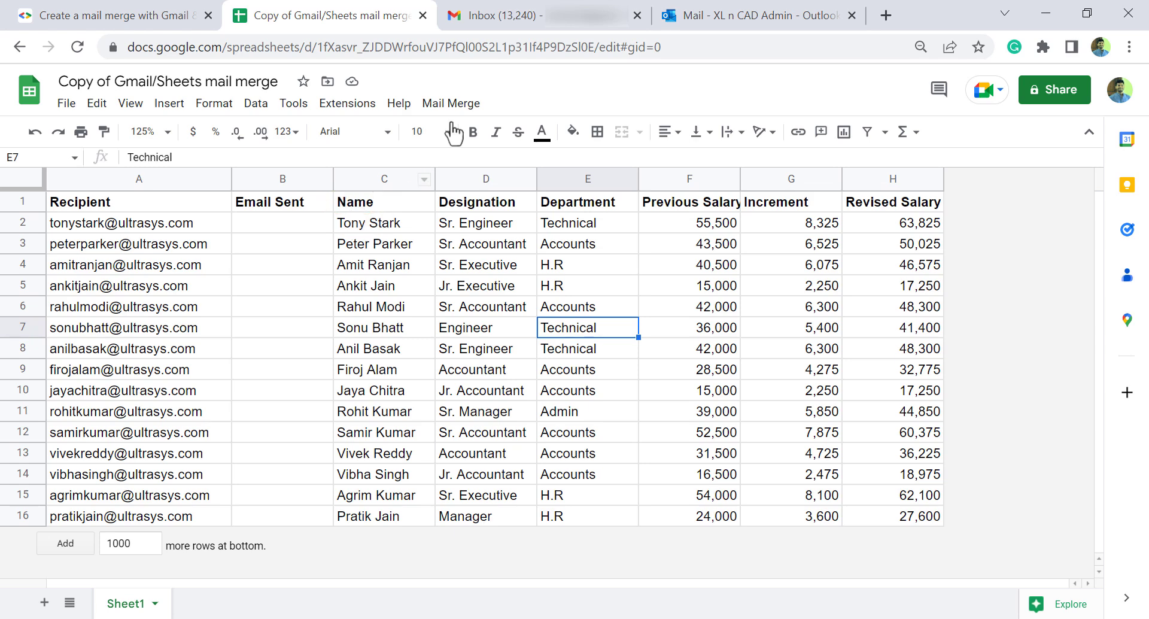
left_click(523, 17)
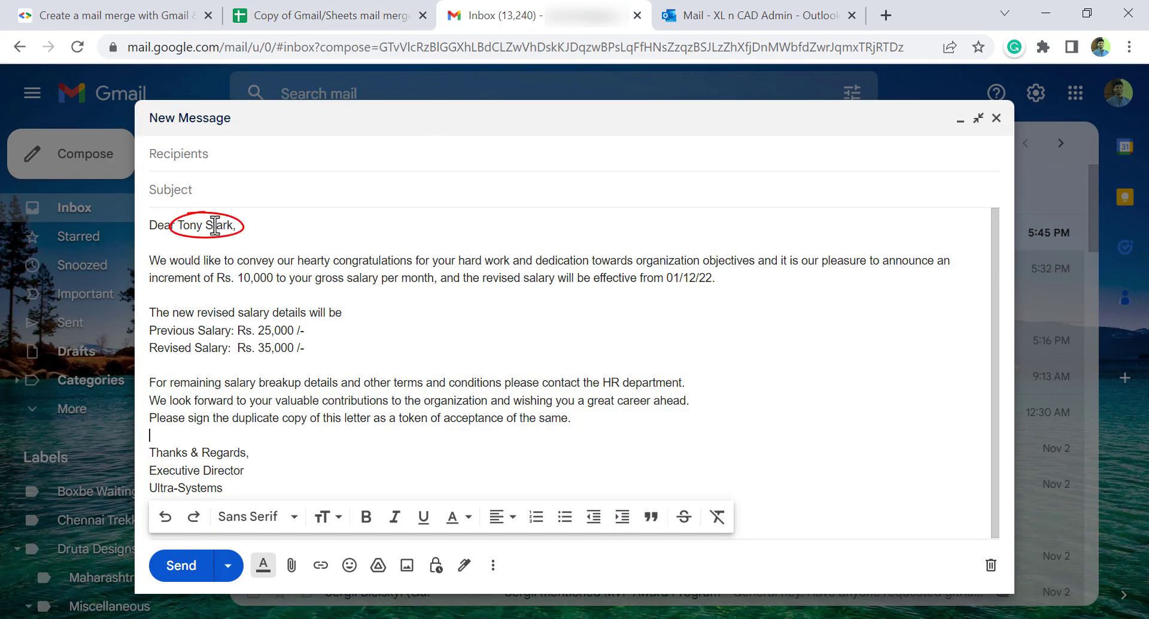
left_click_drag(178, 227, 232, 227)
key("Delete")
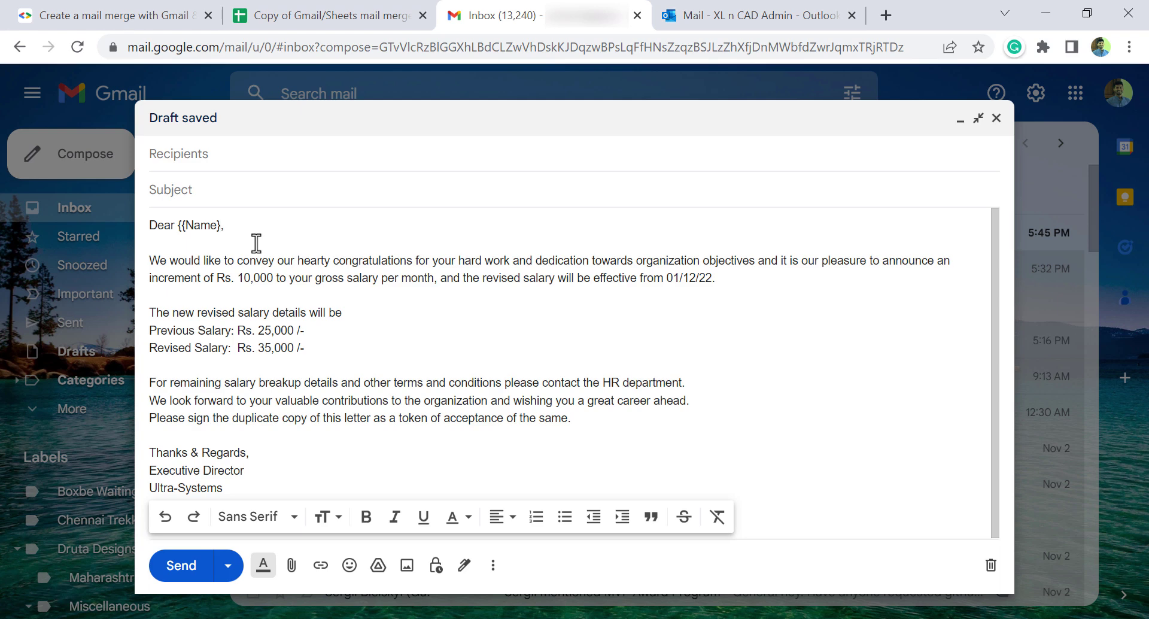
type("}")
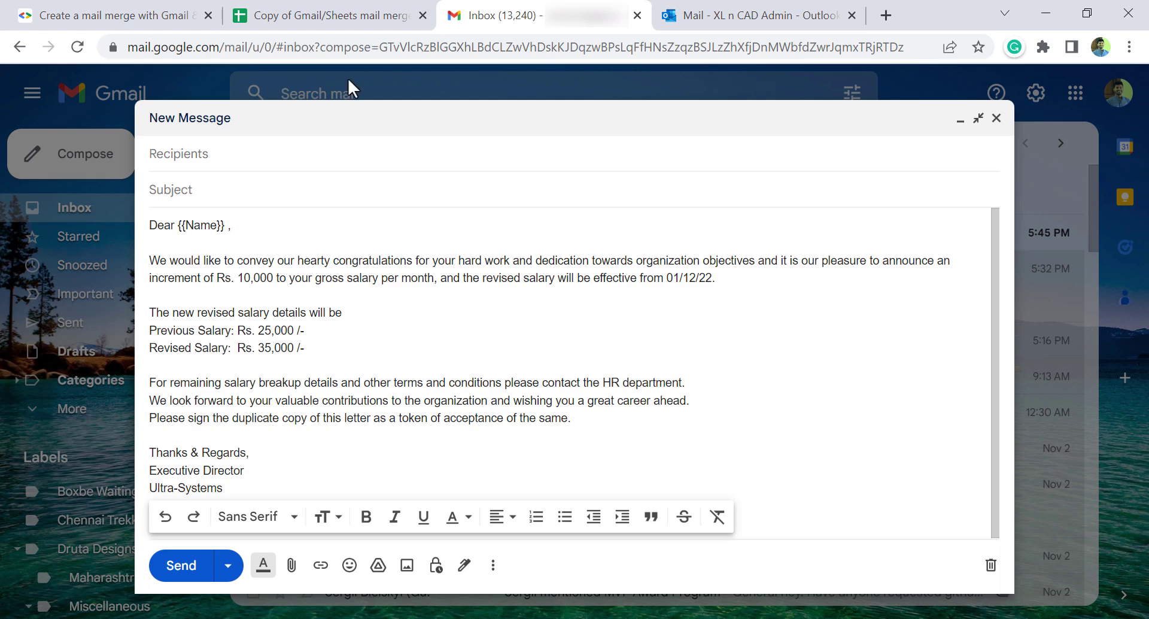
Step: Replace the 10,000 increment amount with the {{Increment}} placeholder
left_click(336, 15)
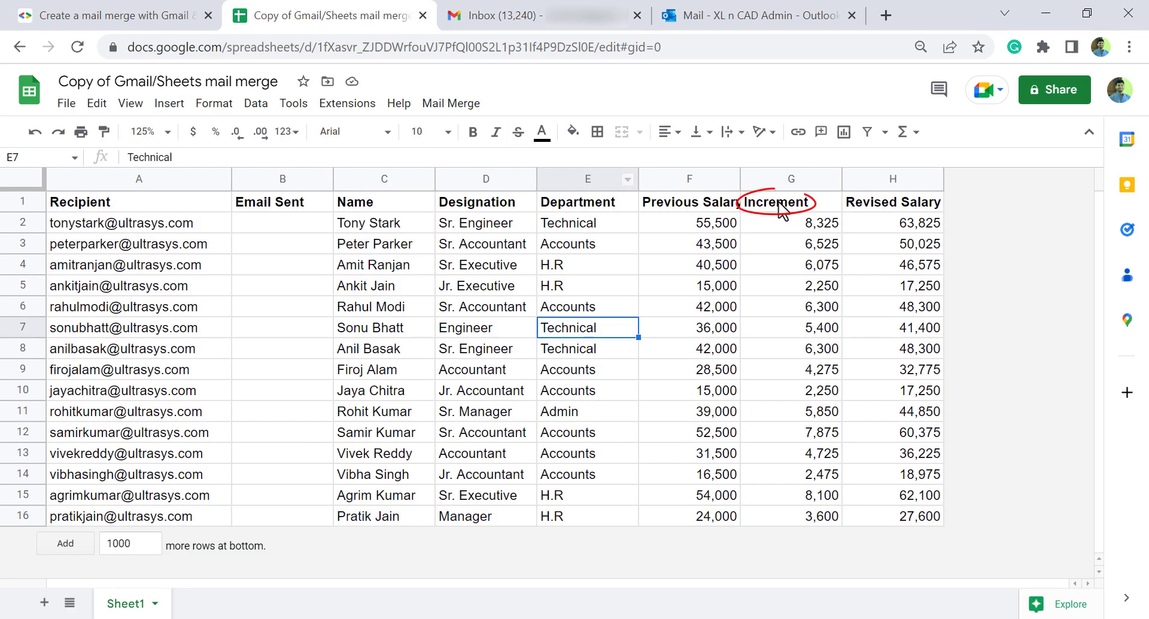
left_click(502, 14)
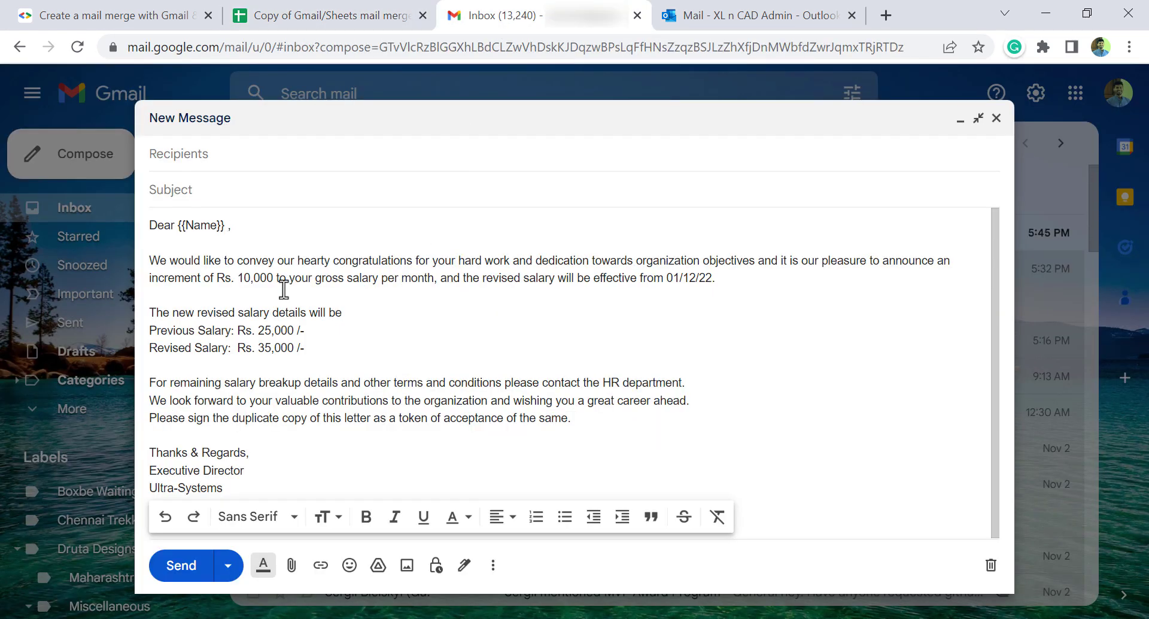
left_click_drag(240, 278, 274, 279)
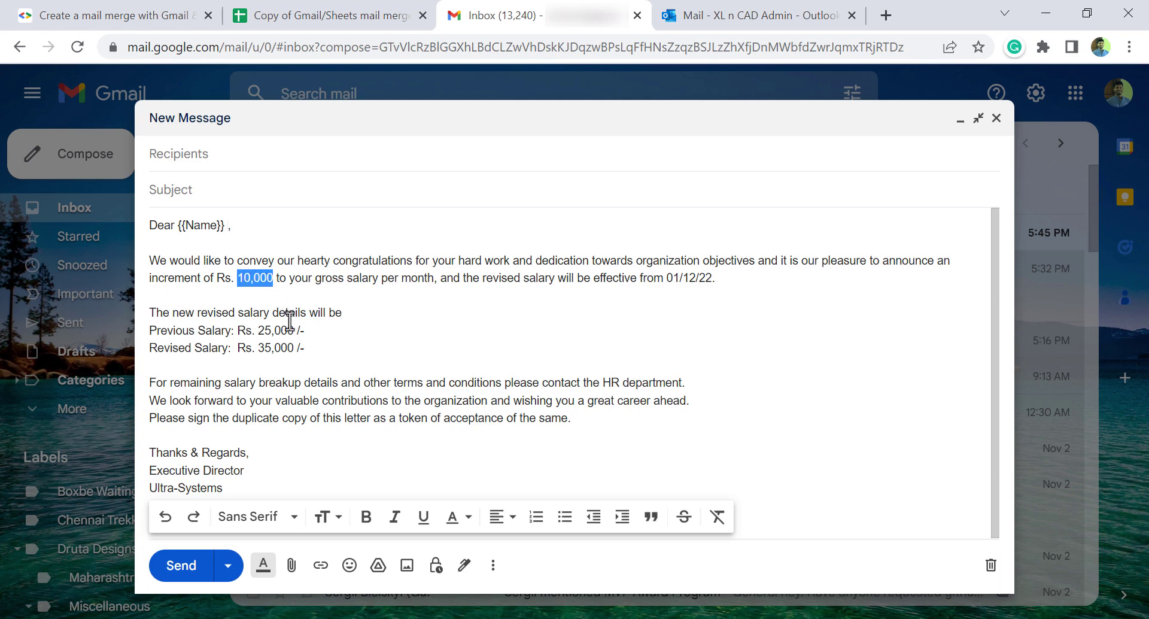
type("{{")
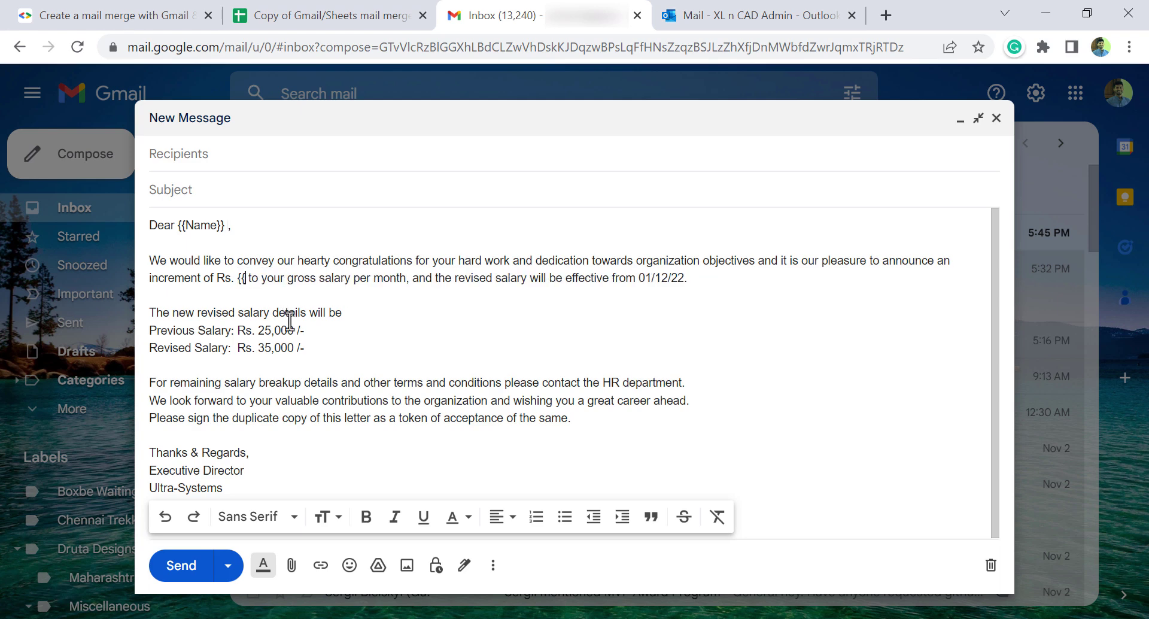
type("Increment")
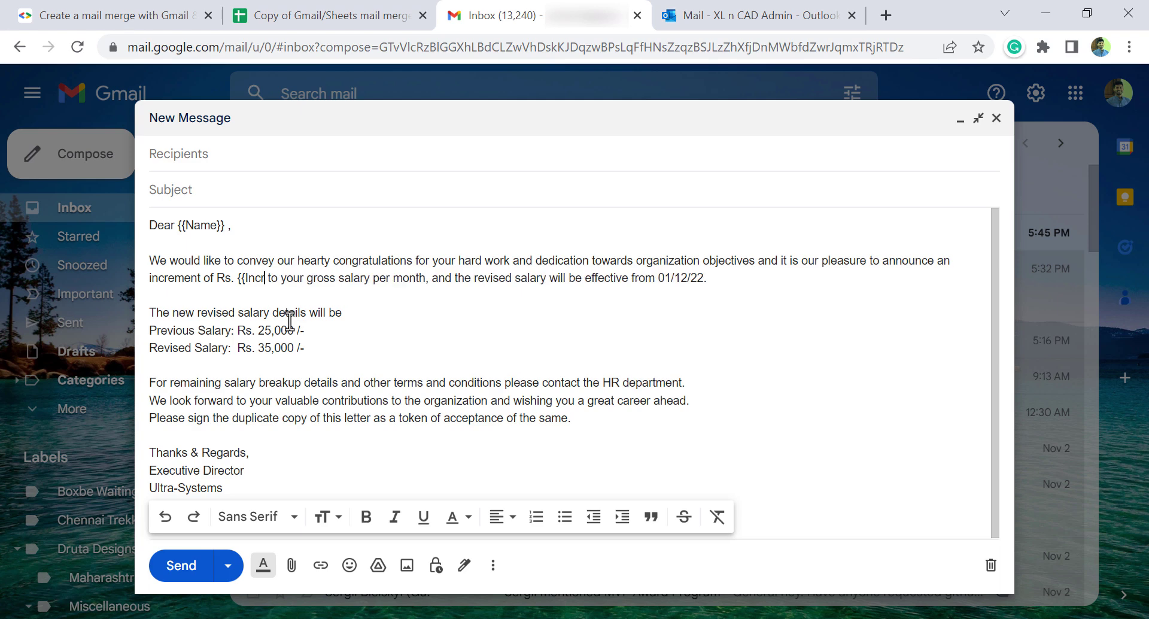
type("}")
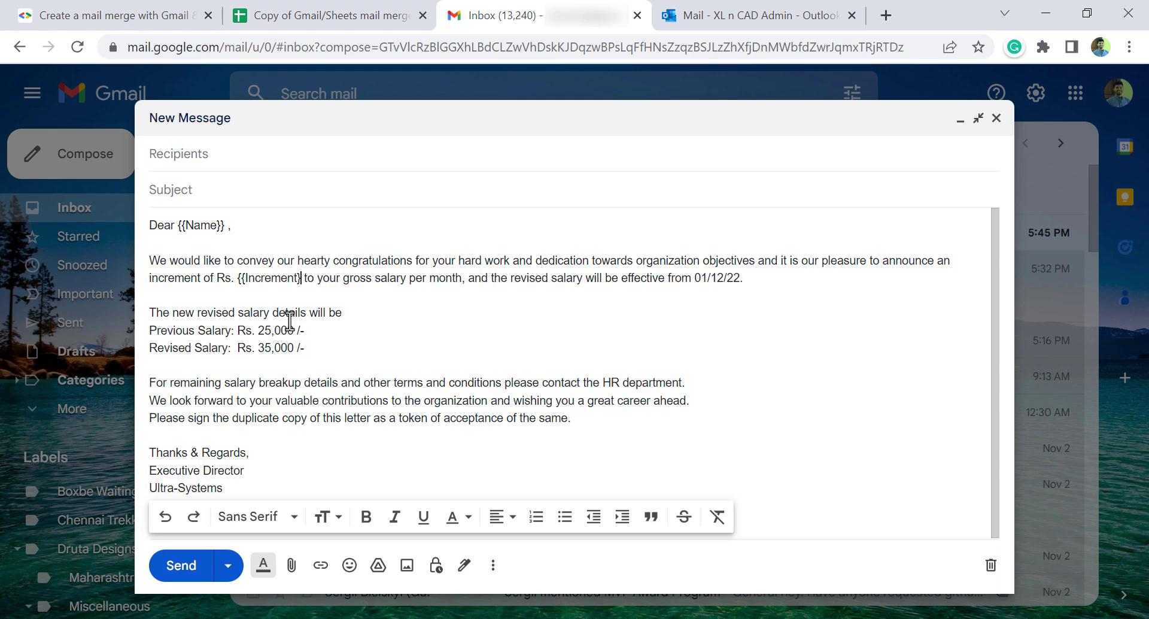
type("}")
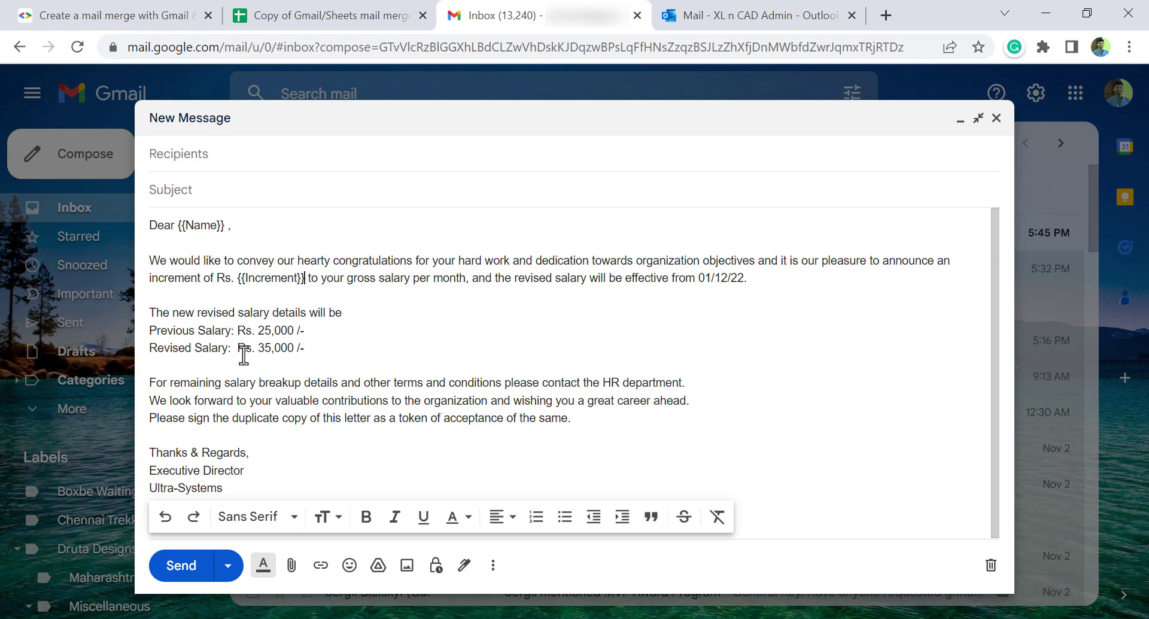
Step: Replace 25,000 and 35,000 with the {{Previous Salary}} and {{Revised Salary}} placeholders
left_click(381, 19)
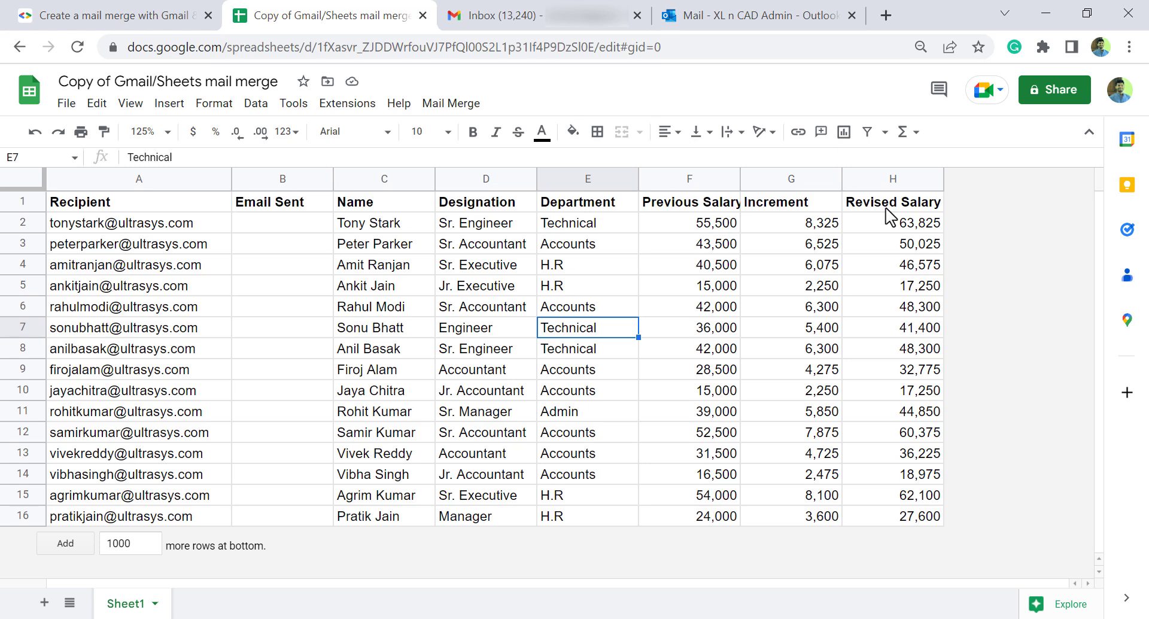
left_click(539, 14)
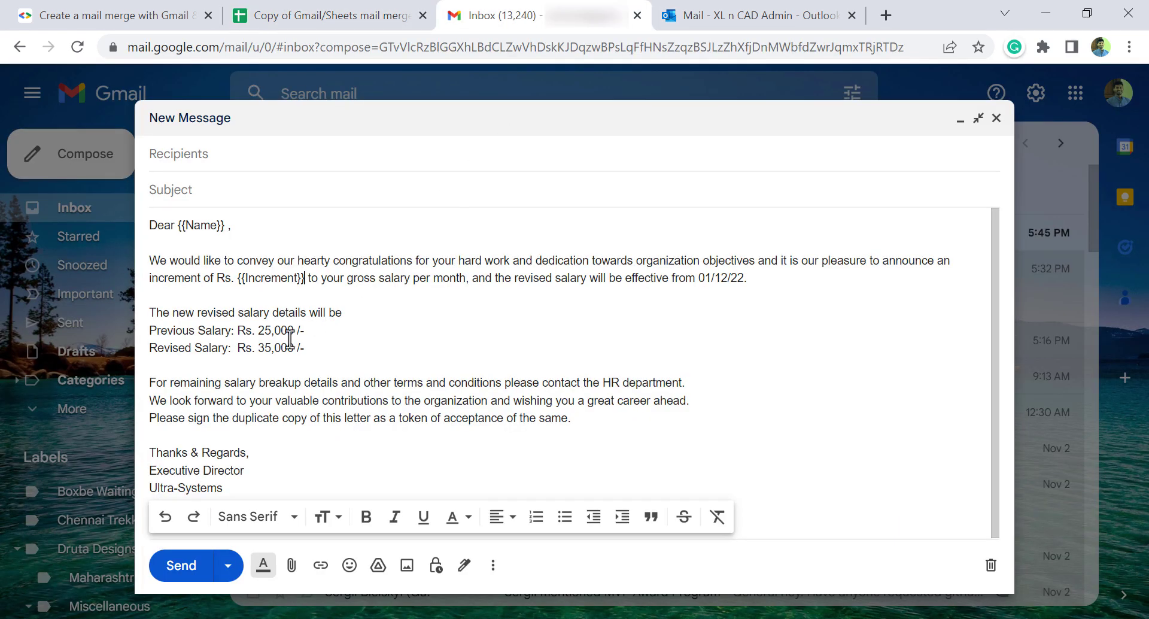
left_click_drag(260, 330, 294, 331)
type("{{Previous Salary")
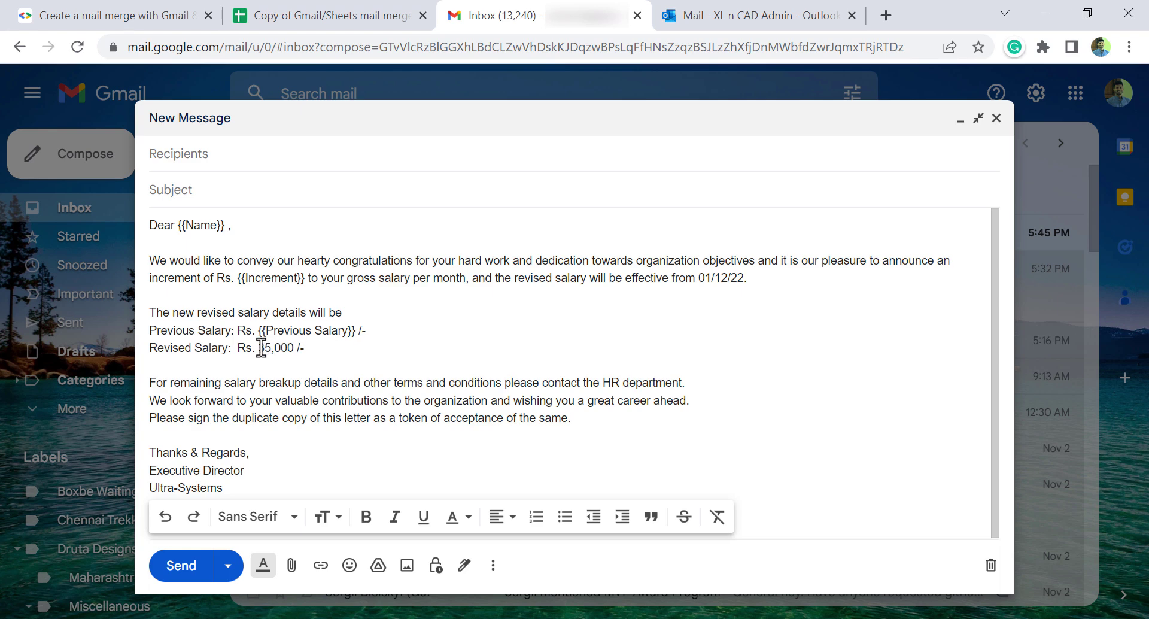
left_click_drag(258, 347, 293, 348)
type("{{Revised S")
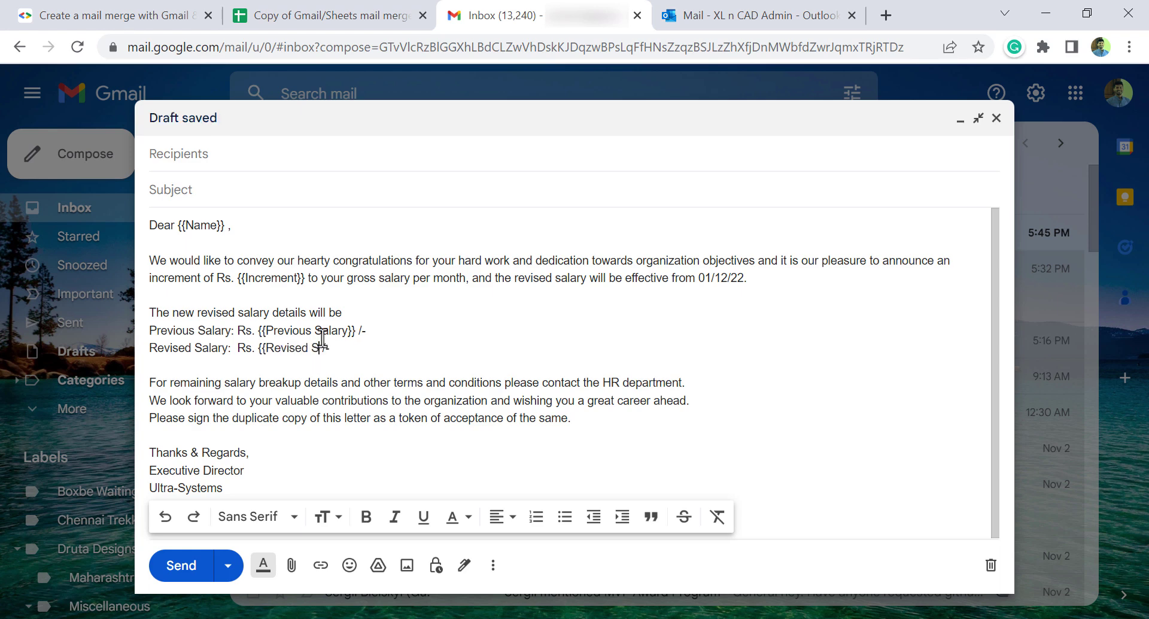
type("ala")
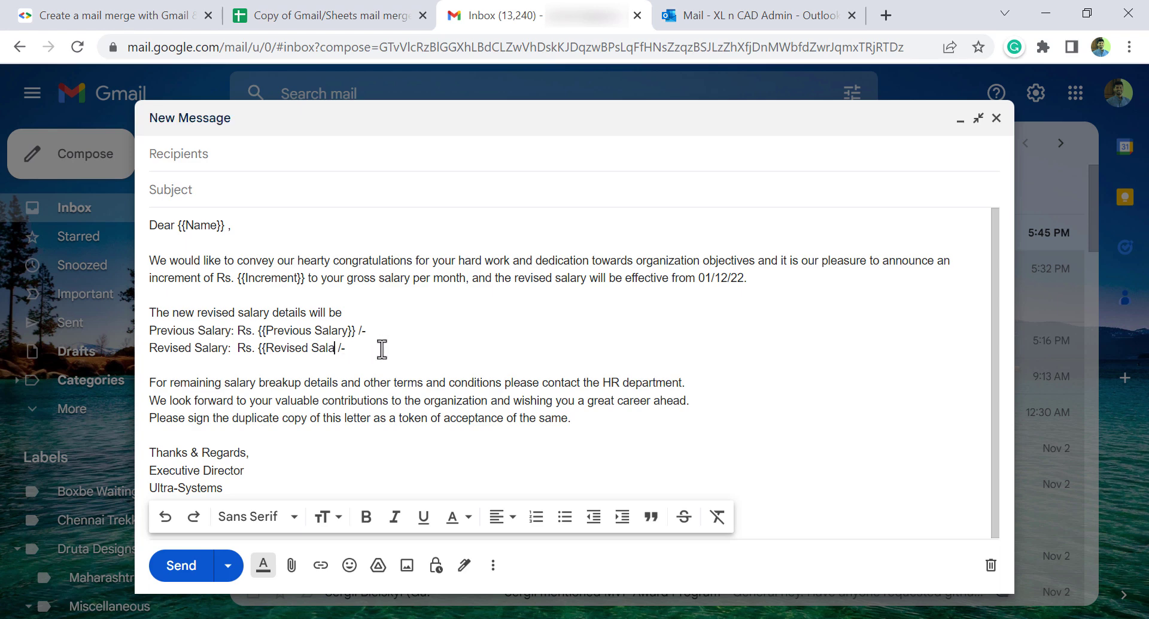
type("ry}}")
left_click(336, 16)
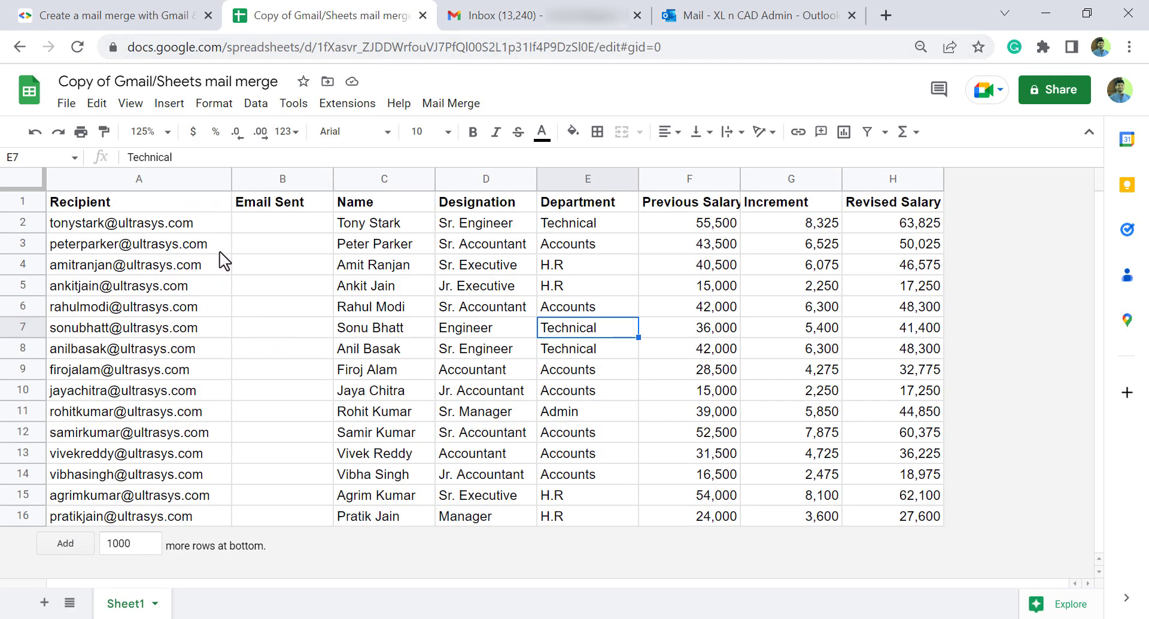
Step: Address the draft to 'Recipient', copied from the sheet's A1 heading
left_click(131, 207)
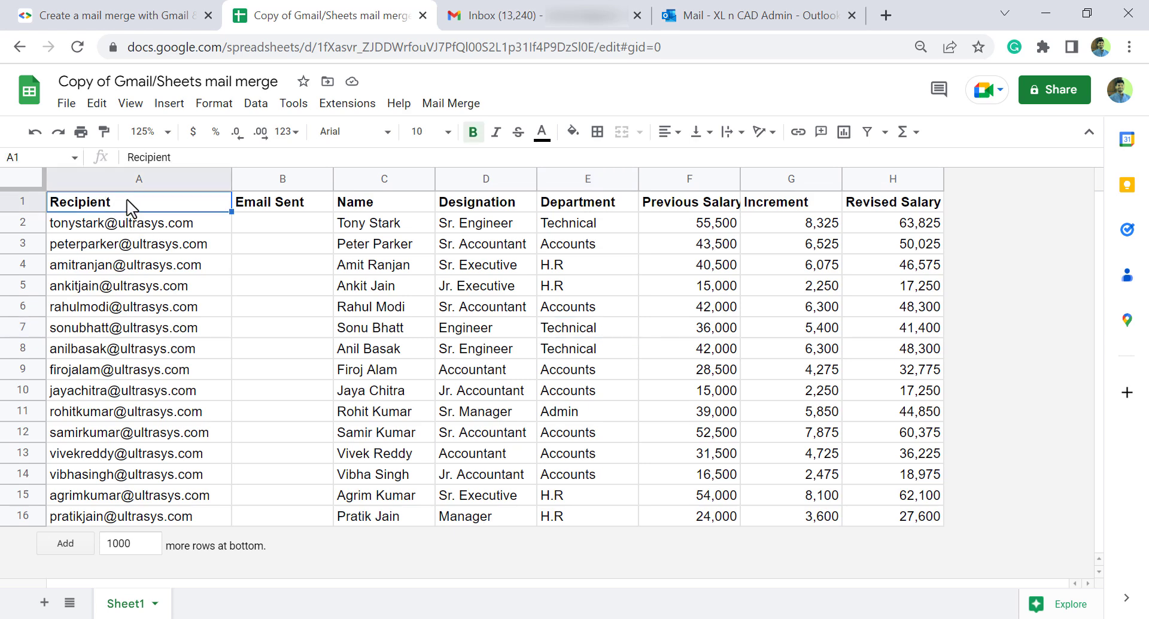
left_click_drag(208, 157, 123, 156)
right_click(154, 157)
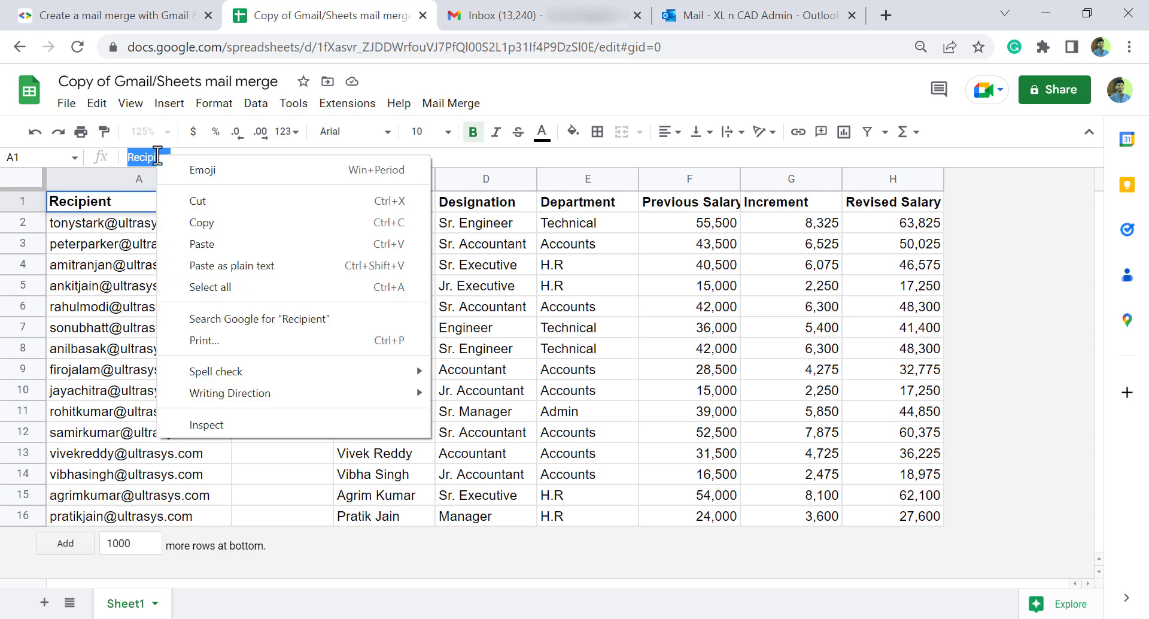
left_click(211, 223)
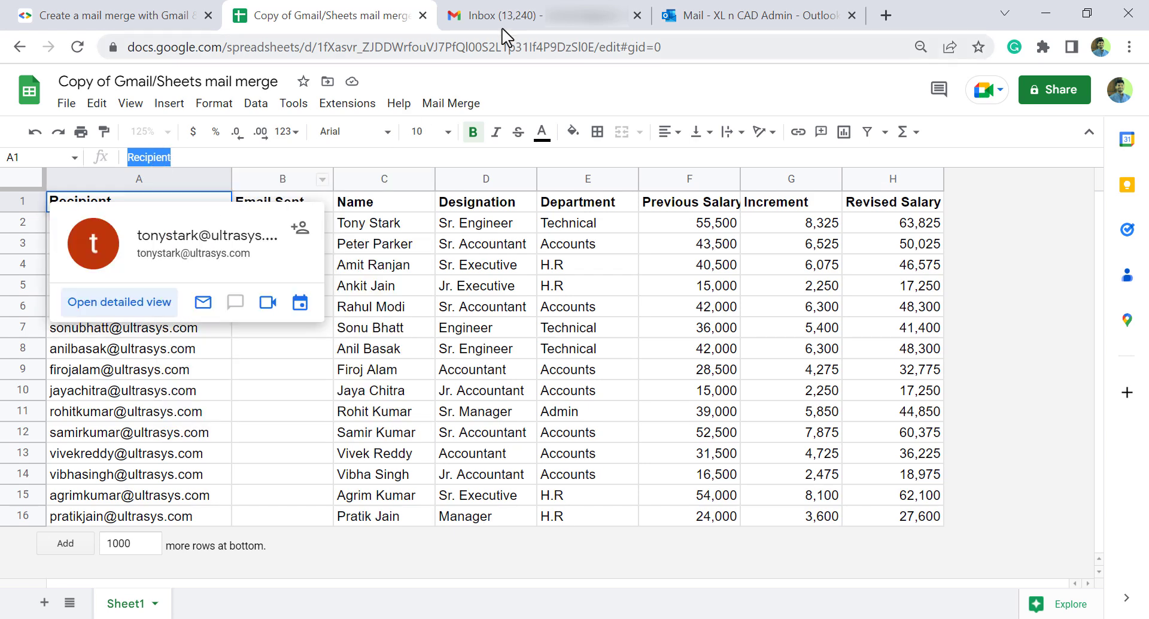
left_click(521, 16)
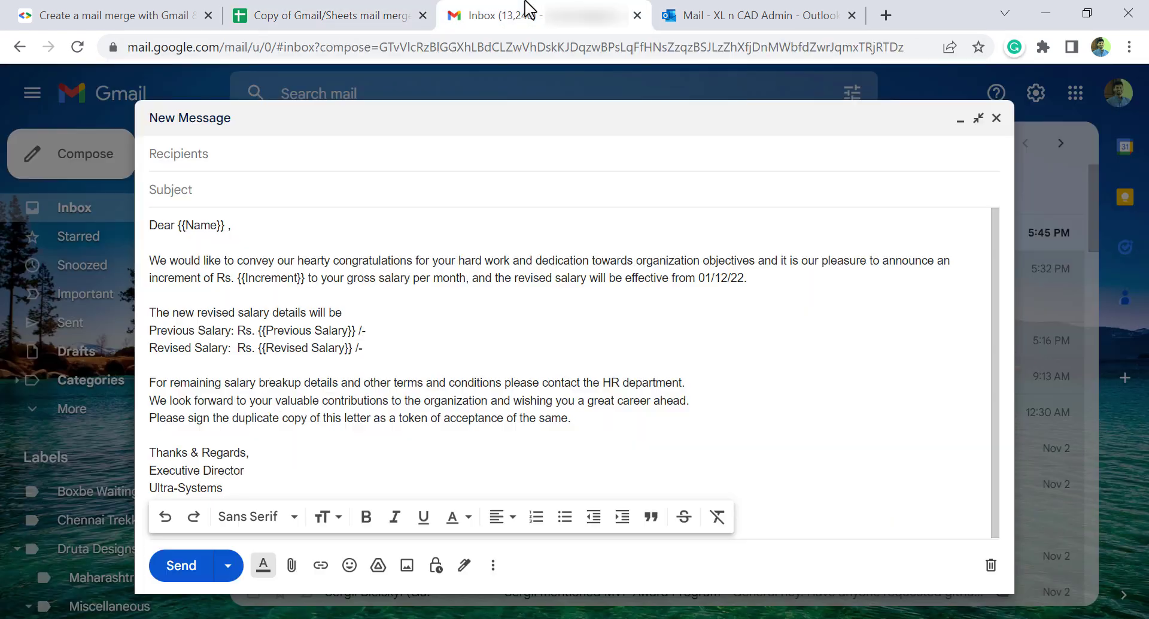
left_click(205, 159)
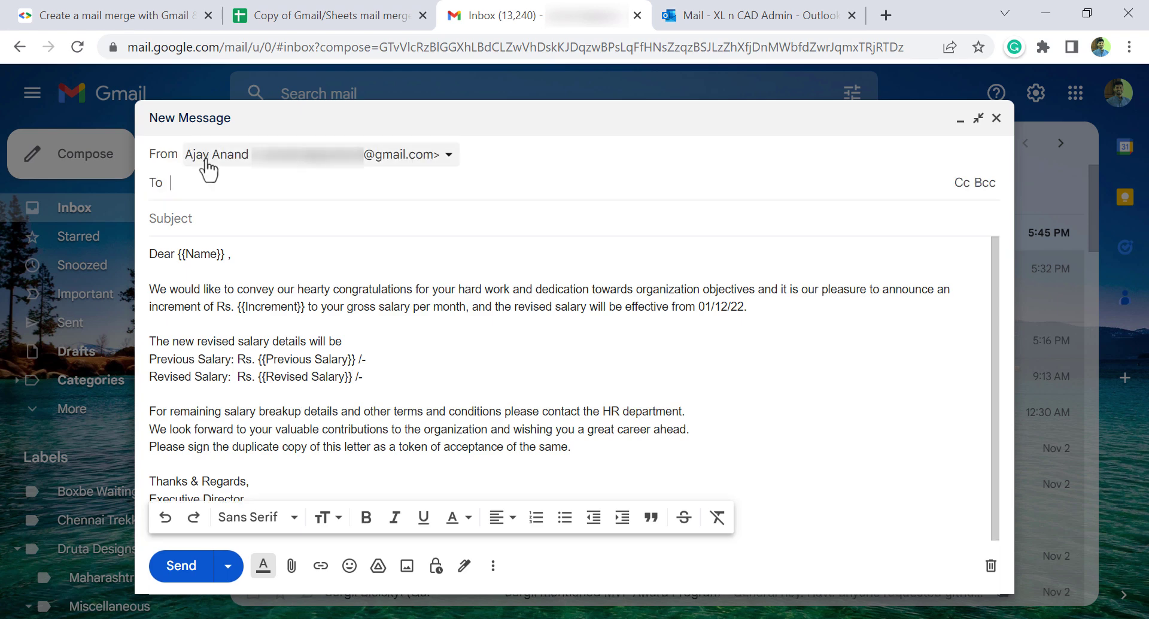
right_click(204, 190)
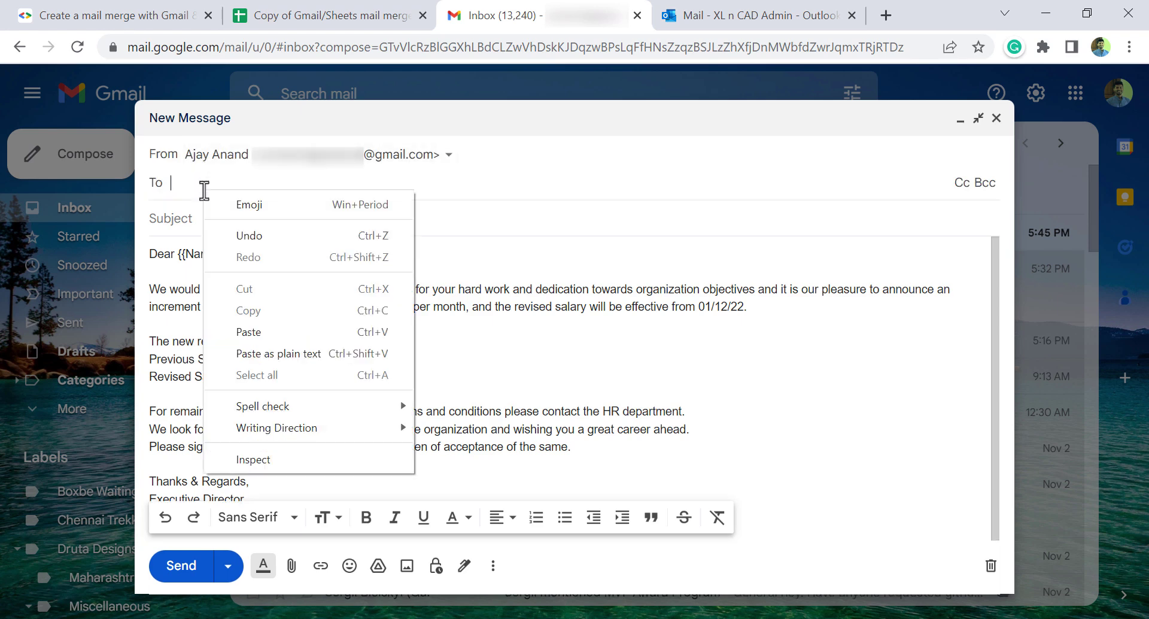
left_click(267, 332)
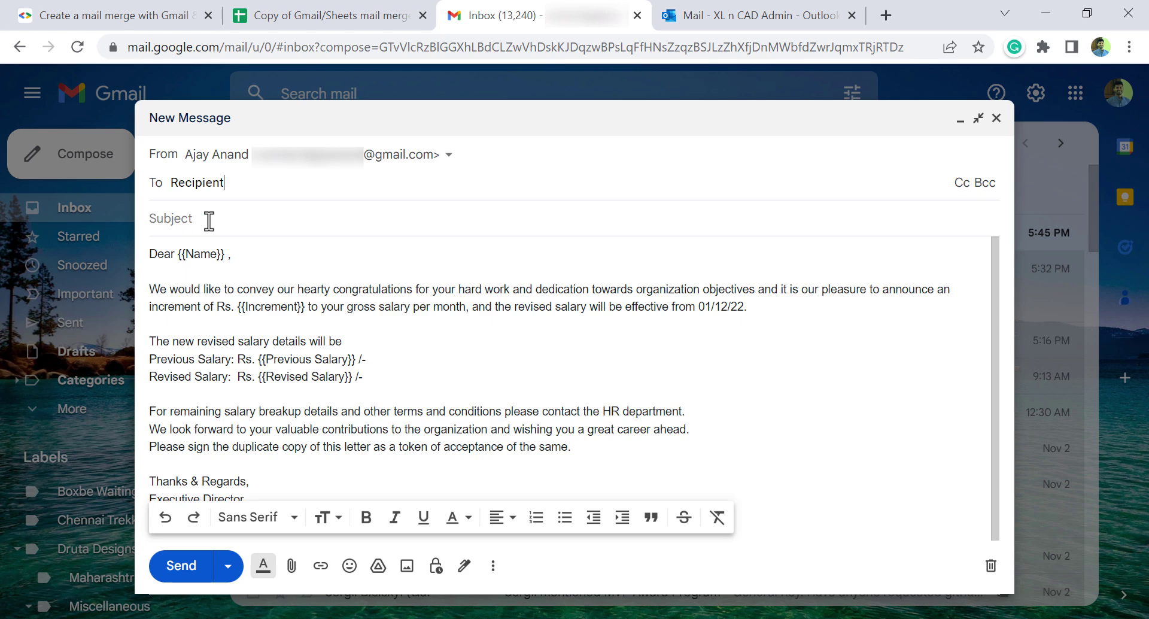
Step: Give the draft the subject 'Salary Increment on Performance of {{Name}}'
left_click(209, 219)
type("Sal")
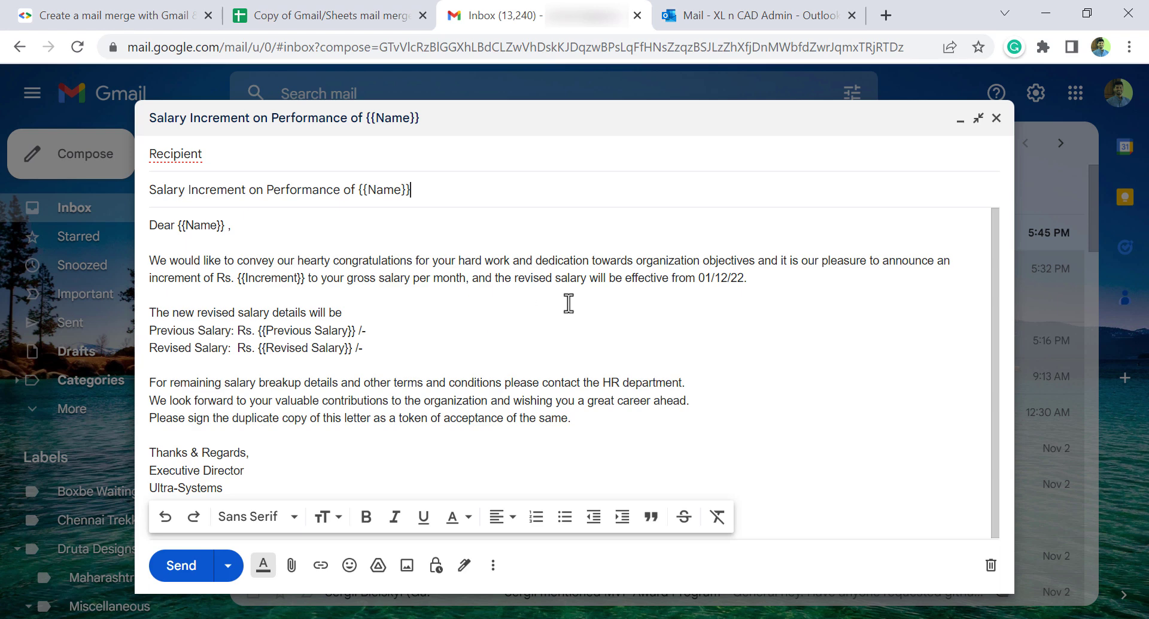
left_click(358, 12)
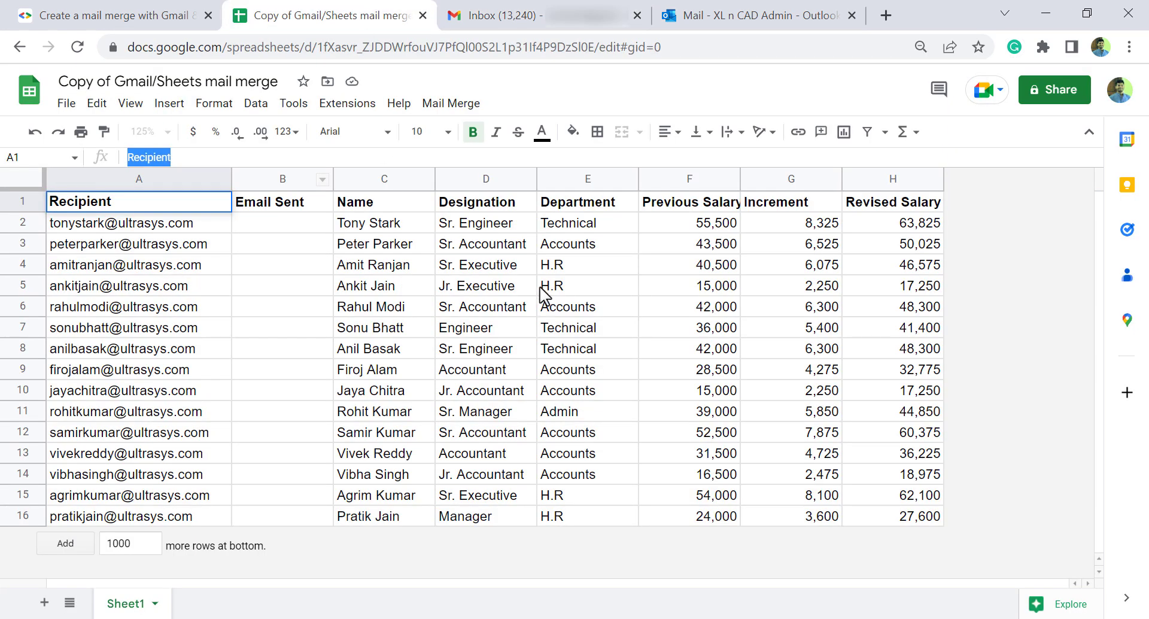
Step: Enter a test e-mail address in A6 and a replacement employee name in C6
left_click(213, 311)
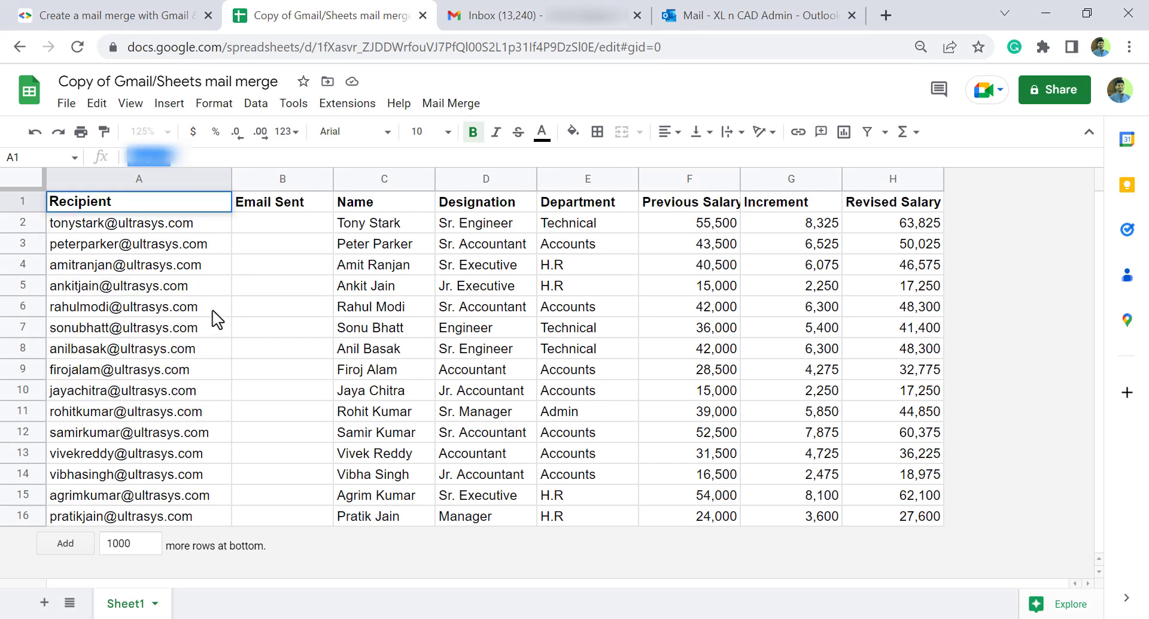
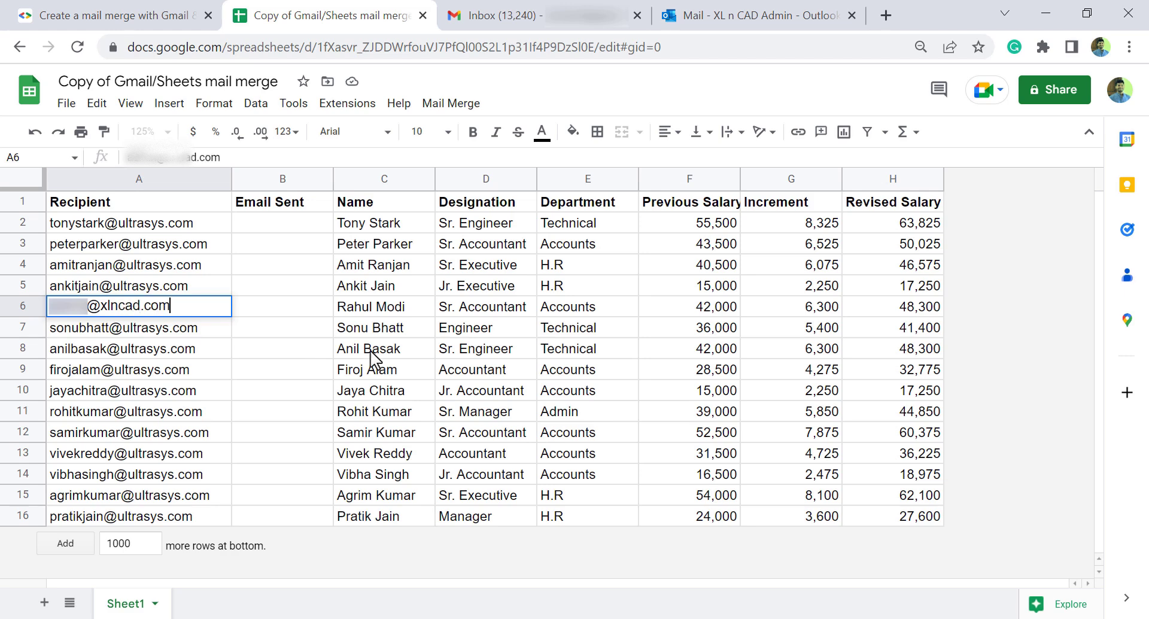
left_click(392, 308)
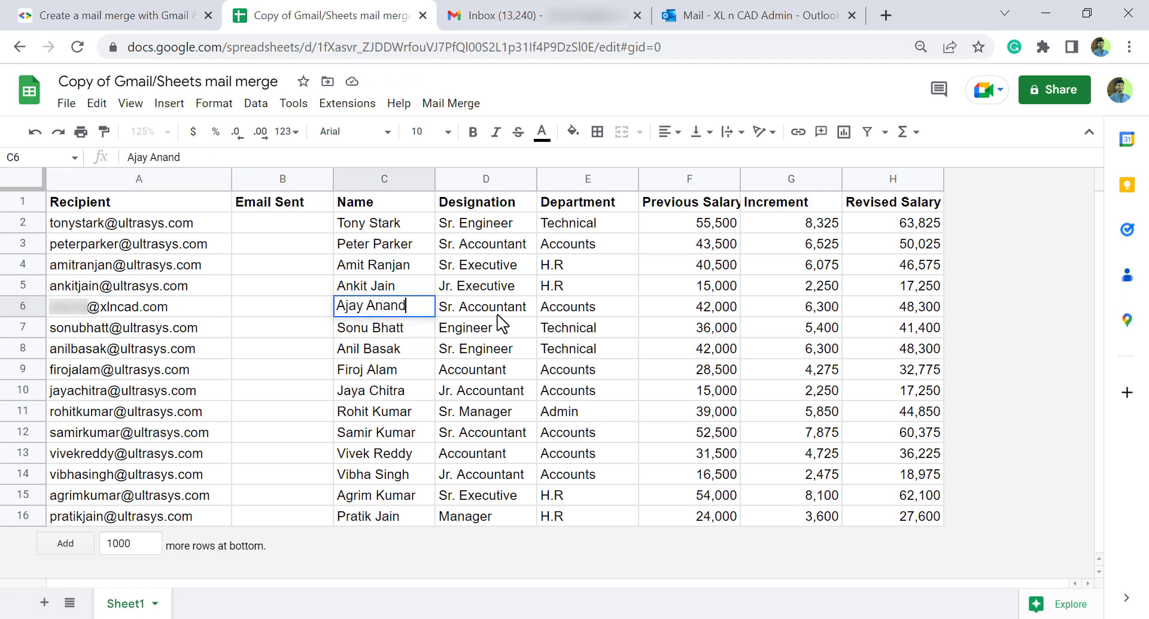
key("Tab")
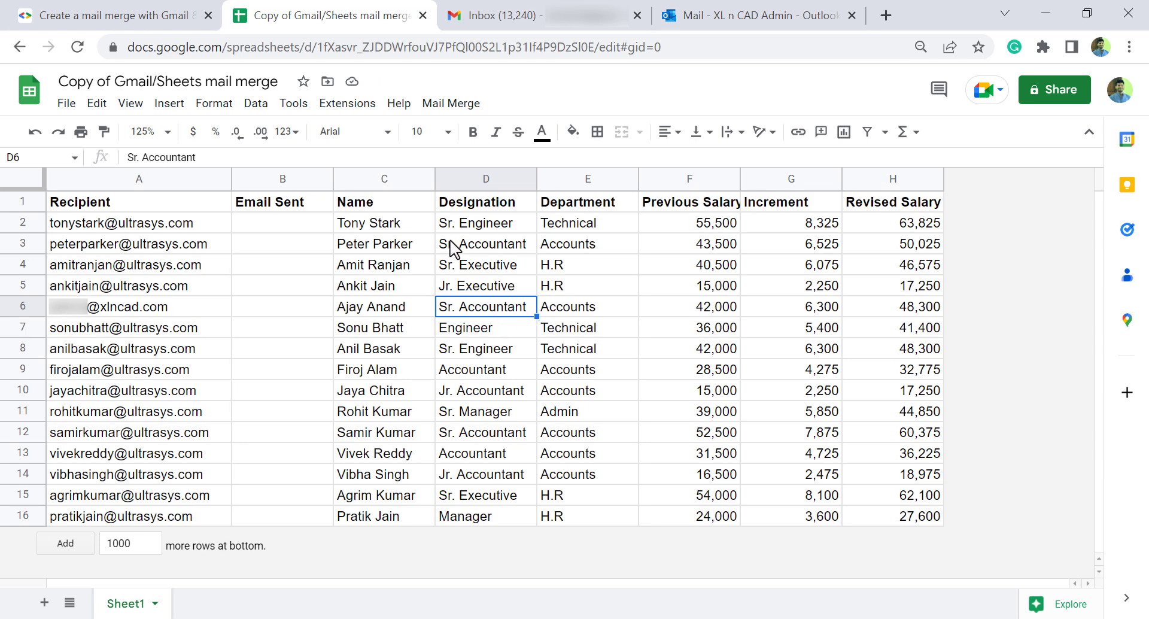
left_click(450, 107)
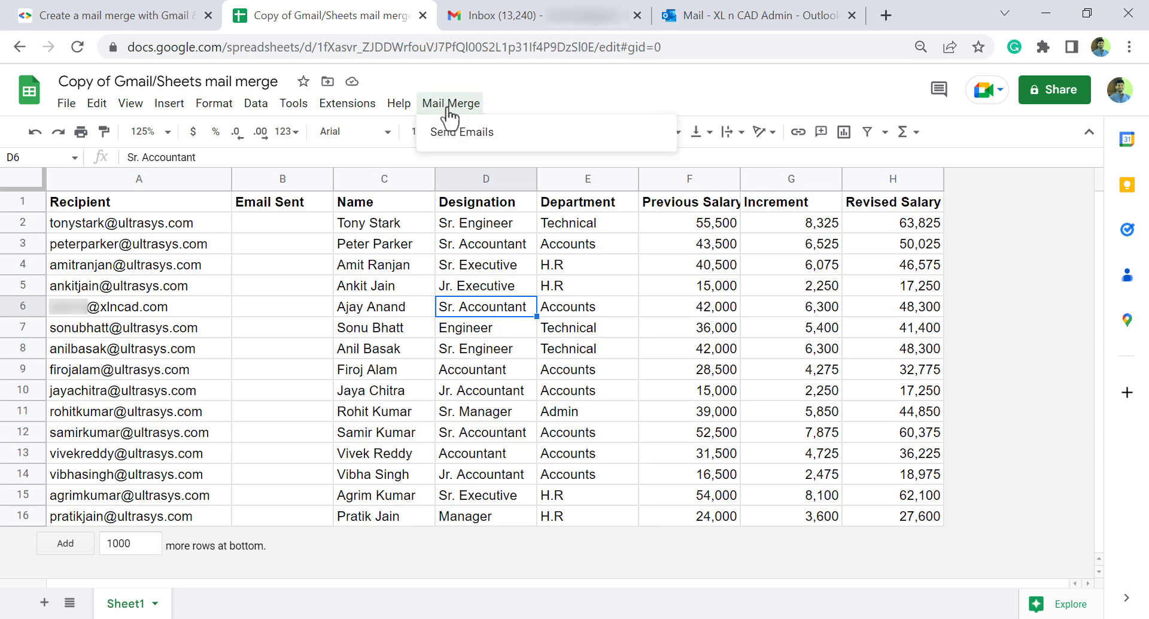
Step: Authorize the unverified Gmail/Sheets mail merge script to access the chosen Google account
left_click(541, 133)
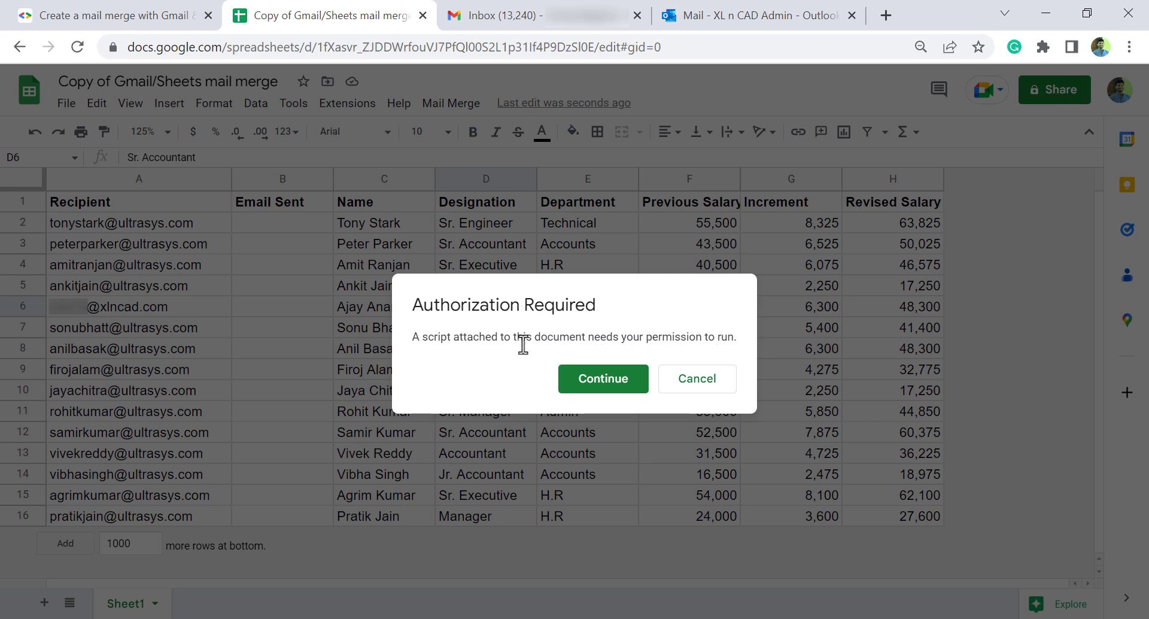
left_click(587, 379)
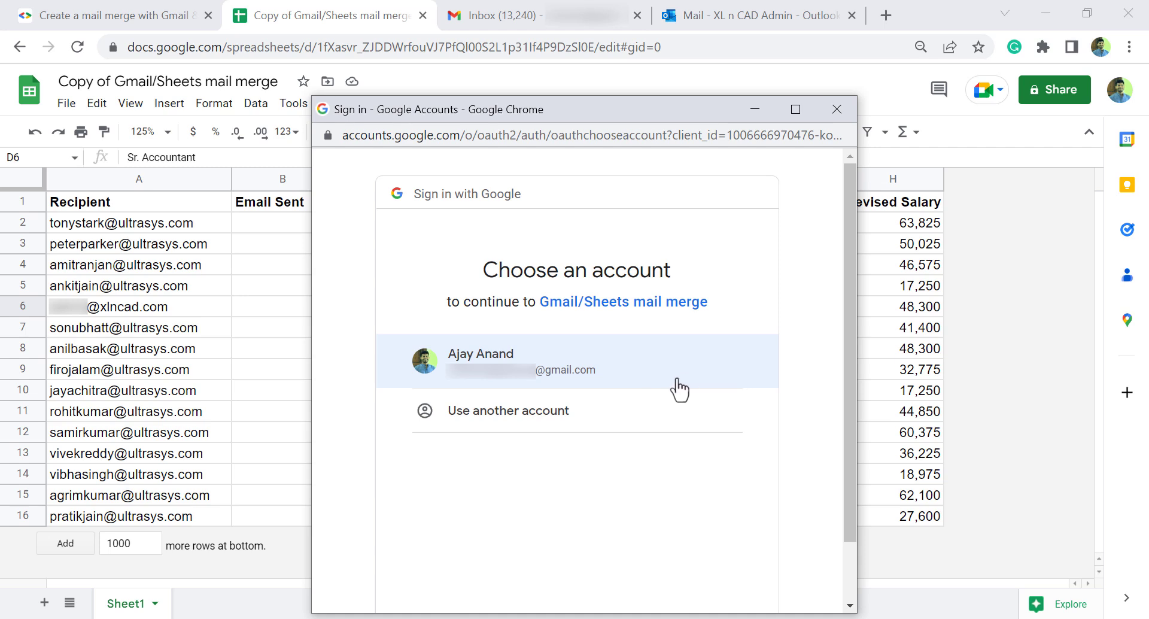
left_click(680, 390)
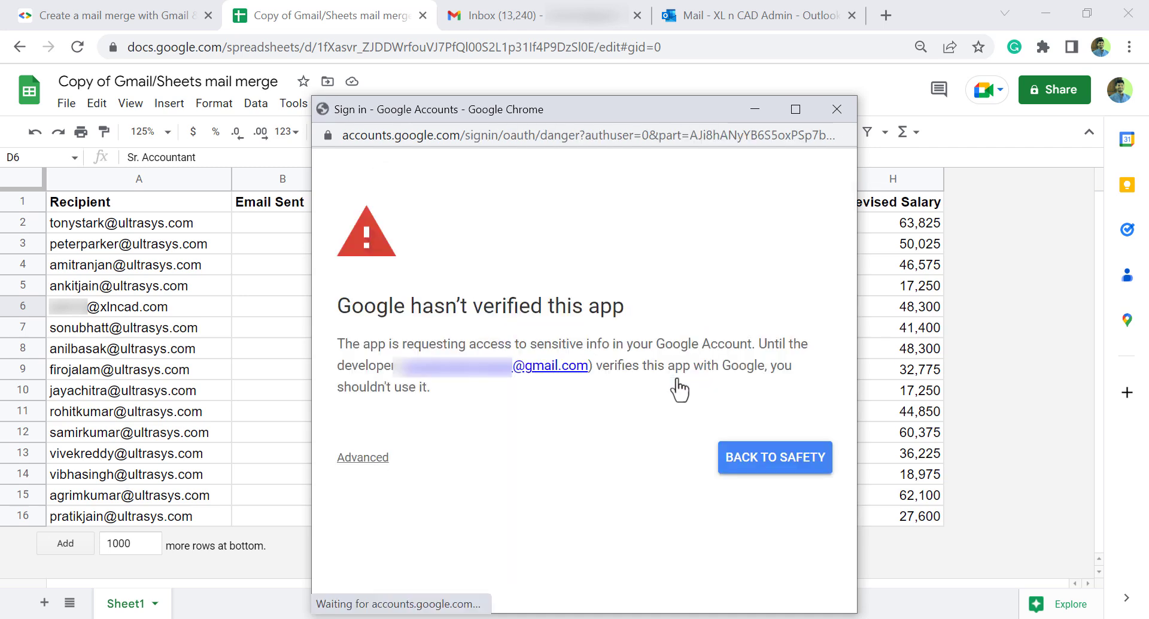
left_click(366, 457)
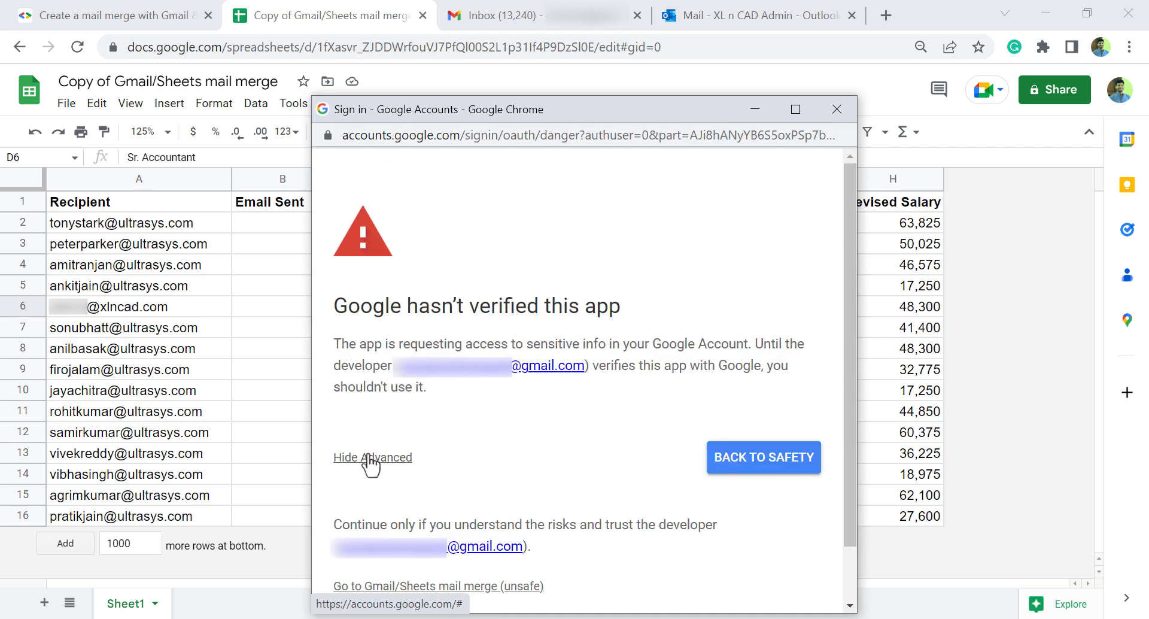
left_click(524, 588)
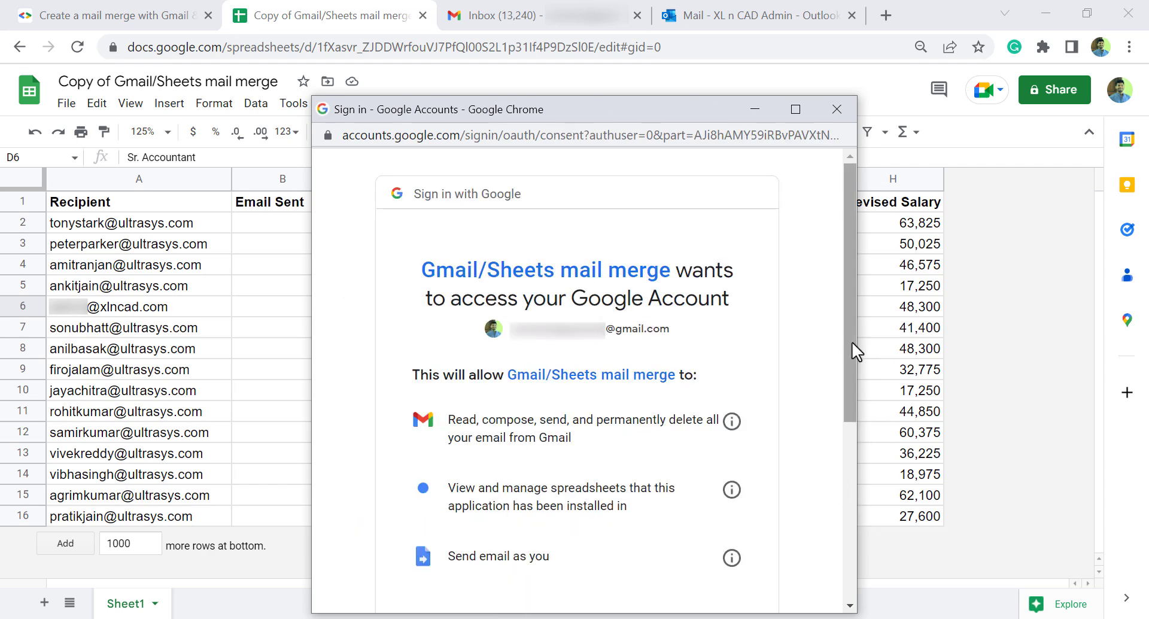
left_click_drag(849, 340, 845, 517)
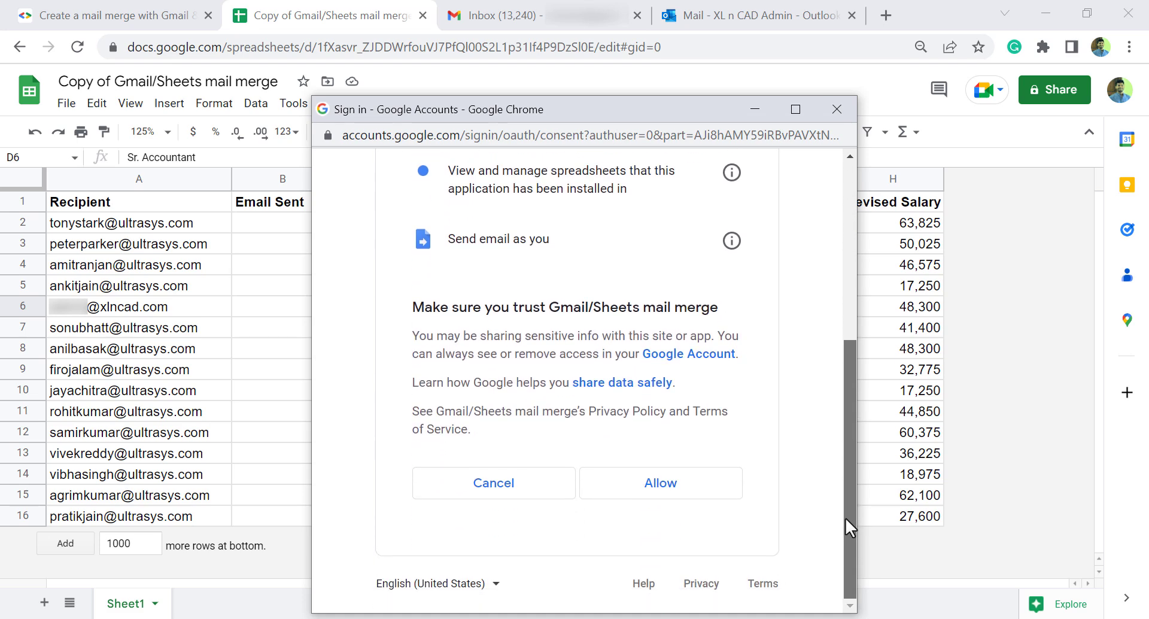
left_click(655, 490)
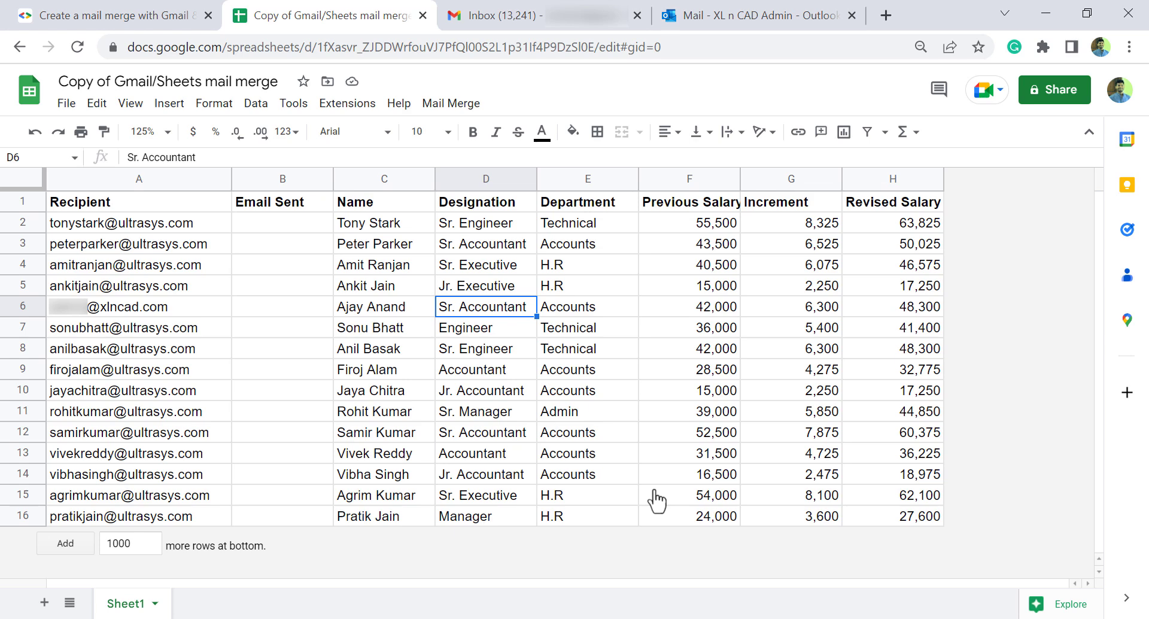
Step: Start Mail Merge > Send Emails and copy the draft's subject line from Gmail
left_click(450, 104)
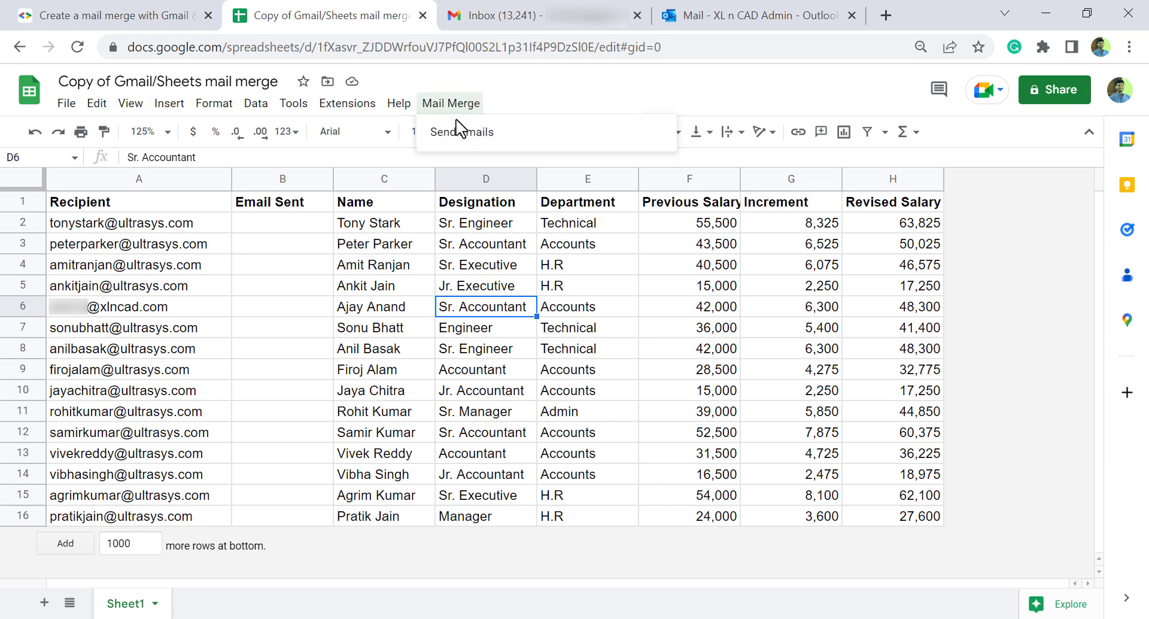
left_click(506, 139)
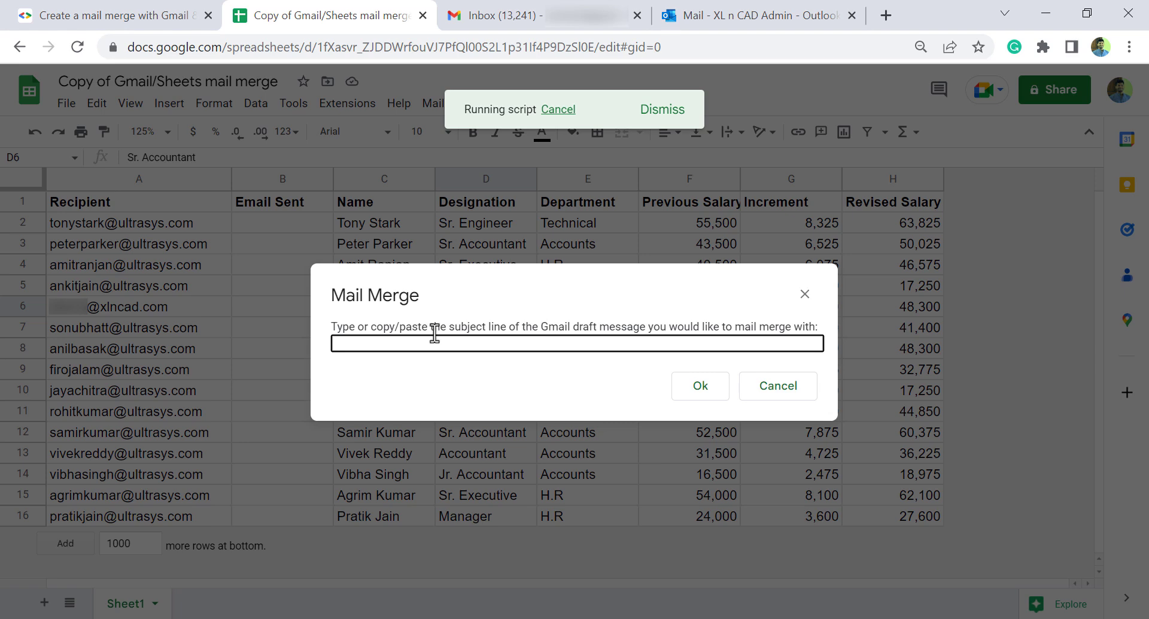
left_click(530, 20)
left_click_drag(441, 189, 142, 189)
right_click(266, 198)
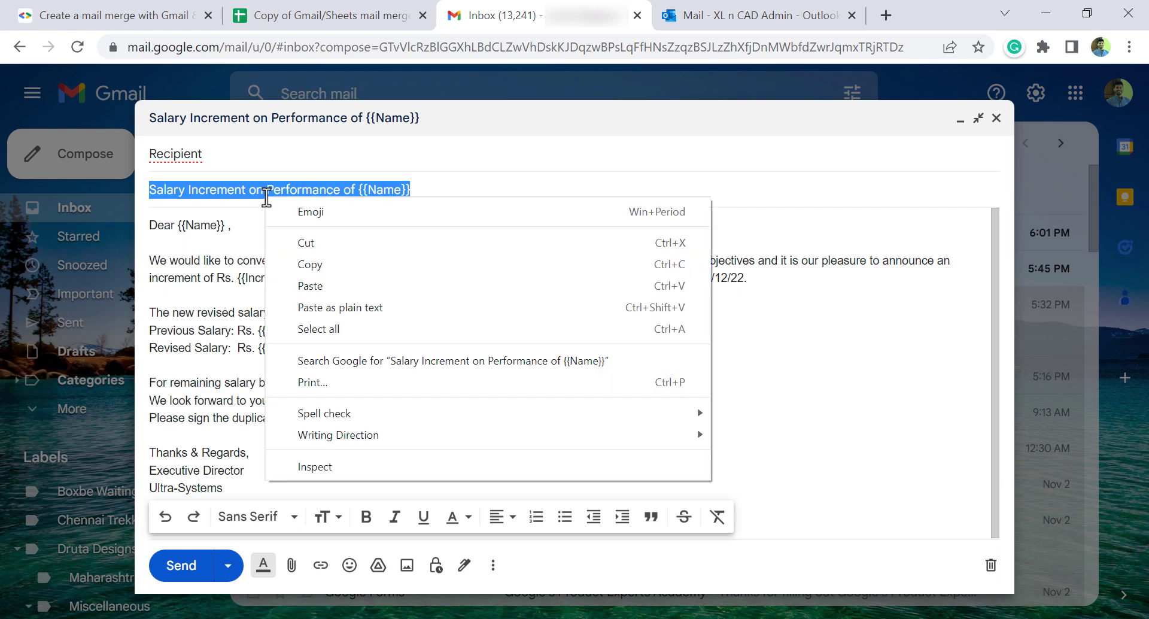
left_click(323, 259)
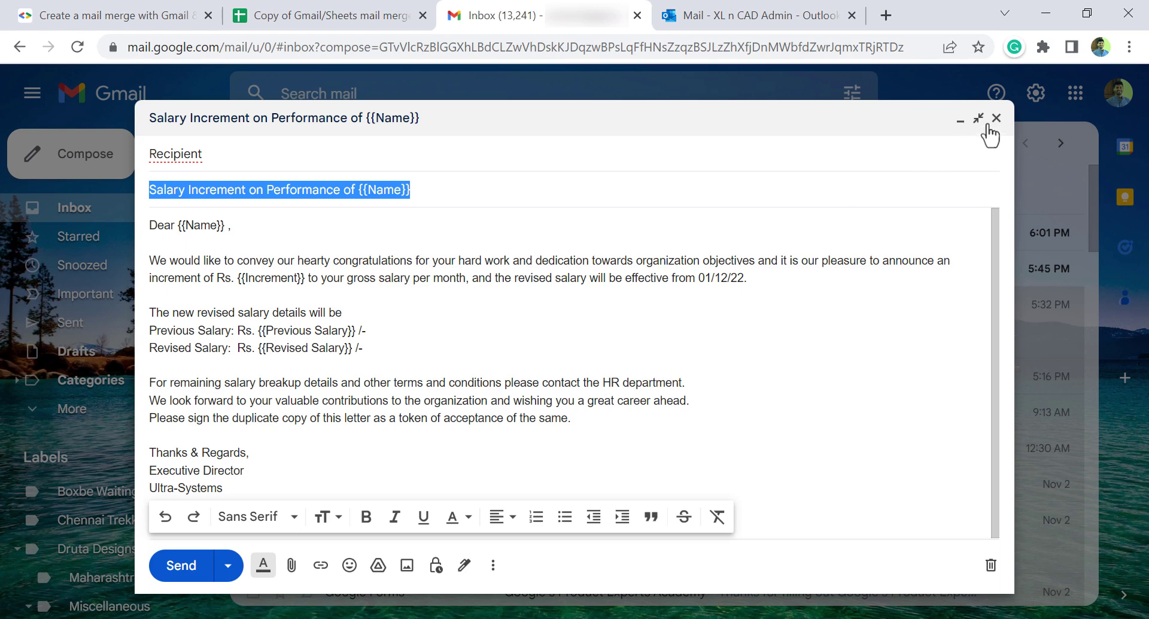
left_click(997, 118)
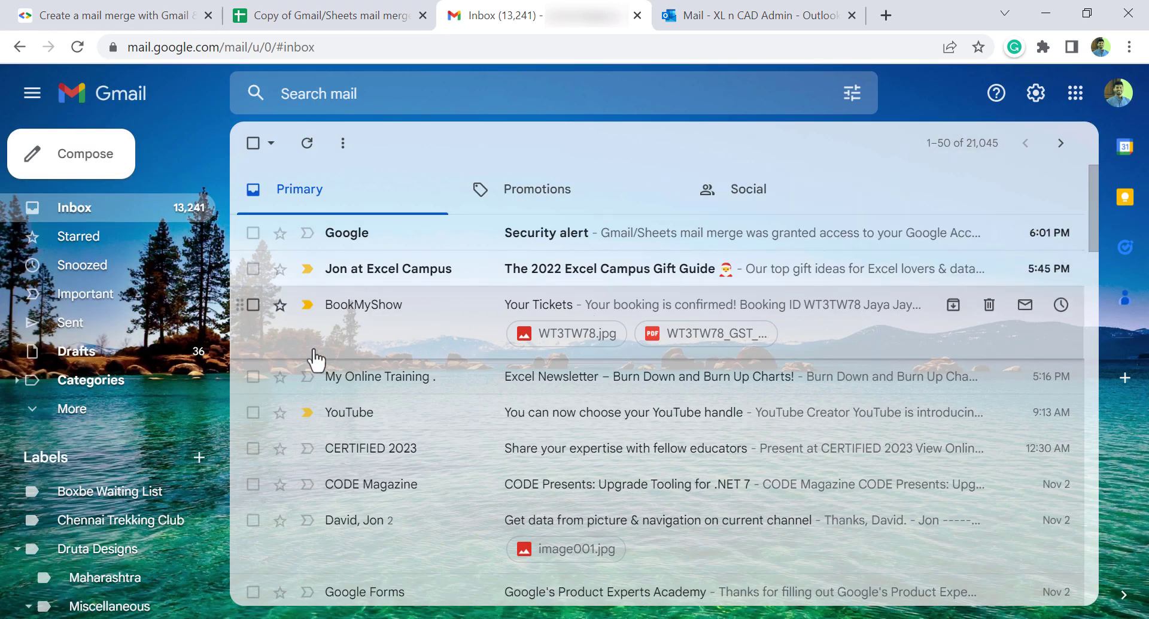
left_click(137, 357)
left_click(650, 241)
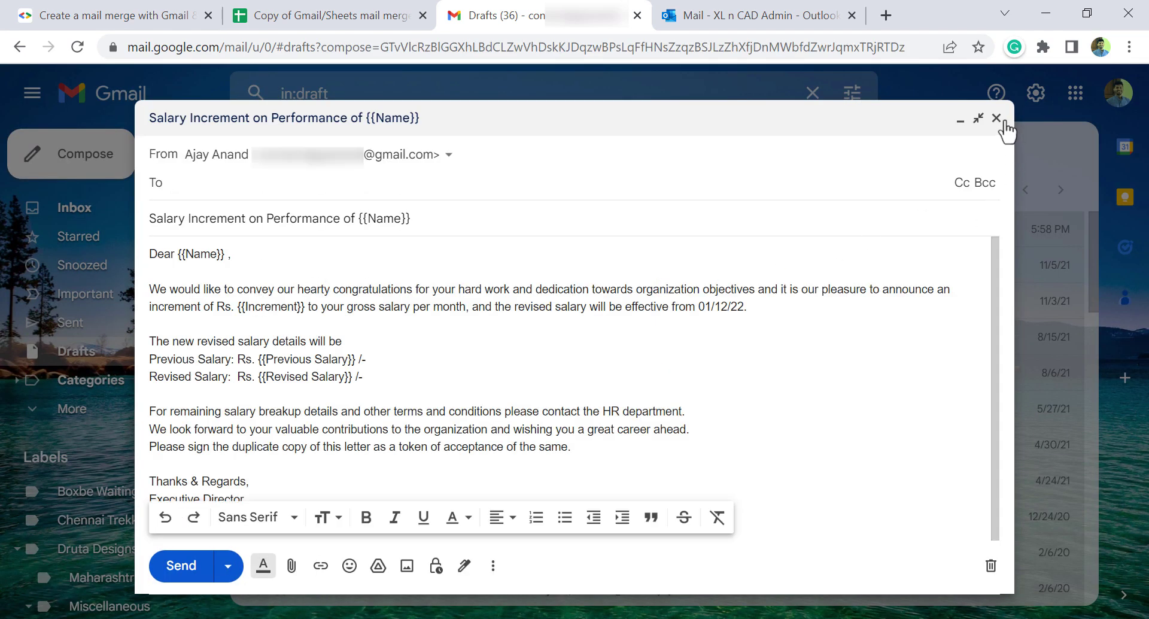
left_click(997, 117)
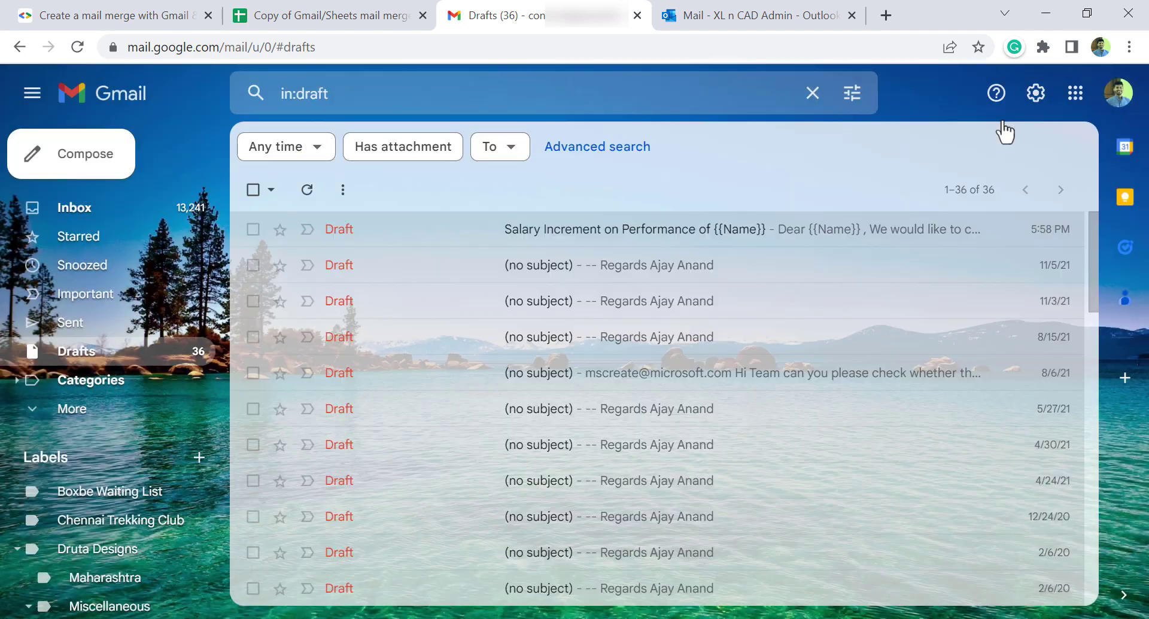
Step: Paste 'Salary Increment on Performance of {{Name}}' into the merge prompt and send the emails
left_click(347, 18)
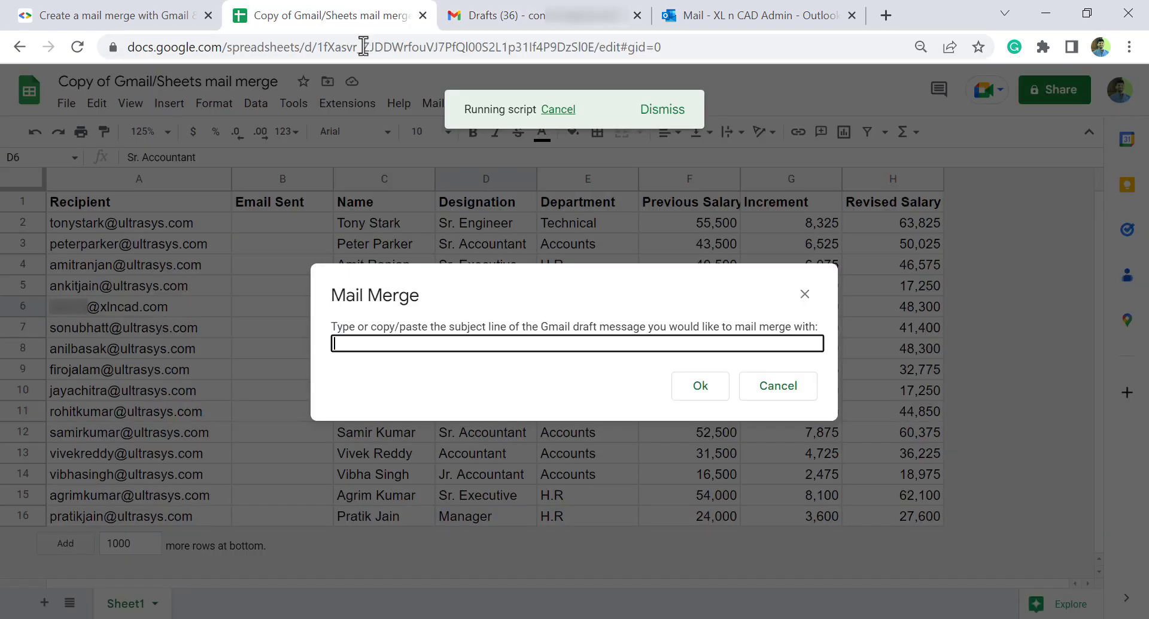
right_click(395, 345)
left_click(465, 203)
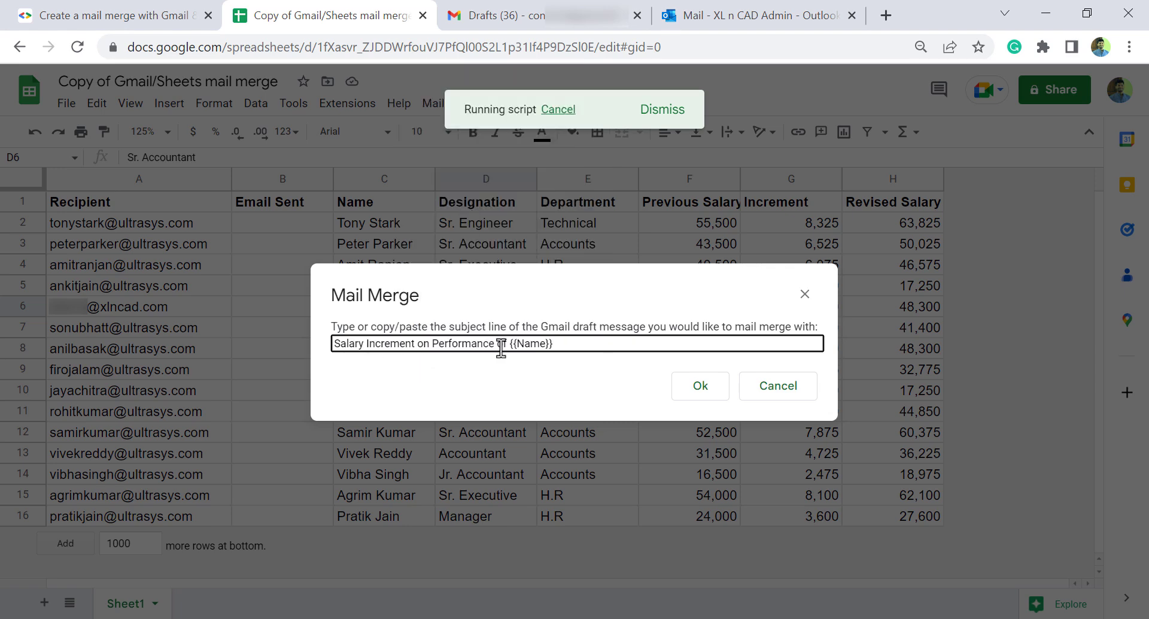
left_click(701, 386)
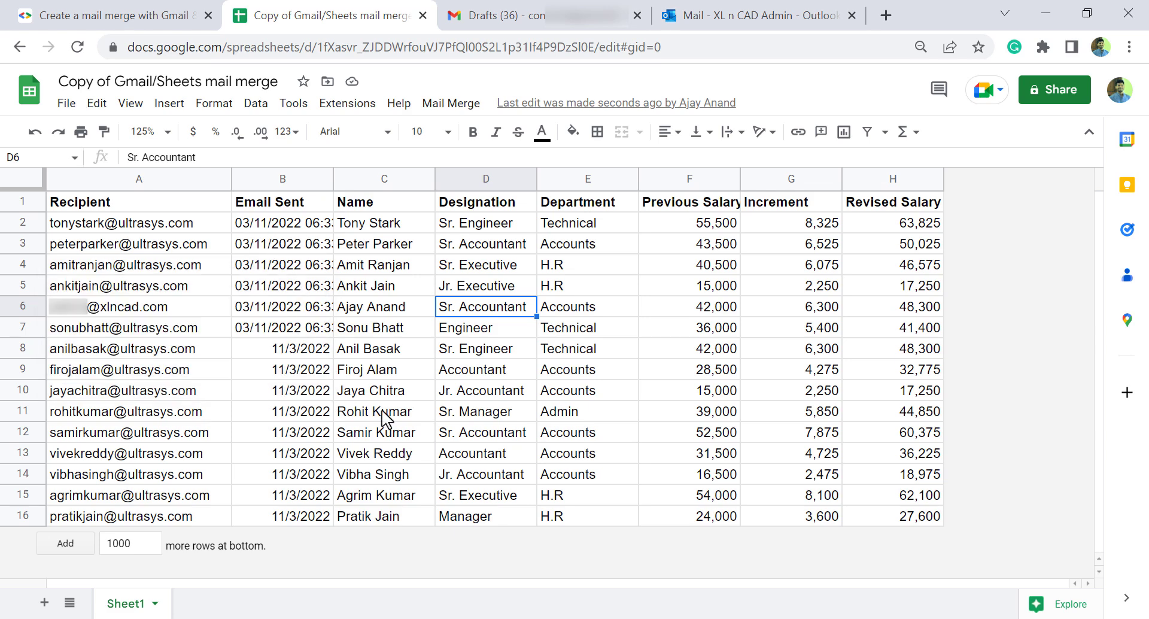
Step: Open the received Salary Increment email in Outlook and compare its Rs. 6,300 and 48,300 figures with the sheet
left_click(751, 16)
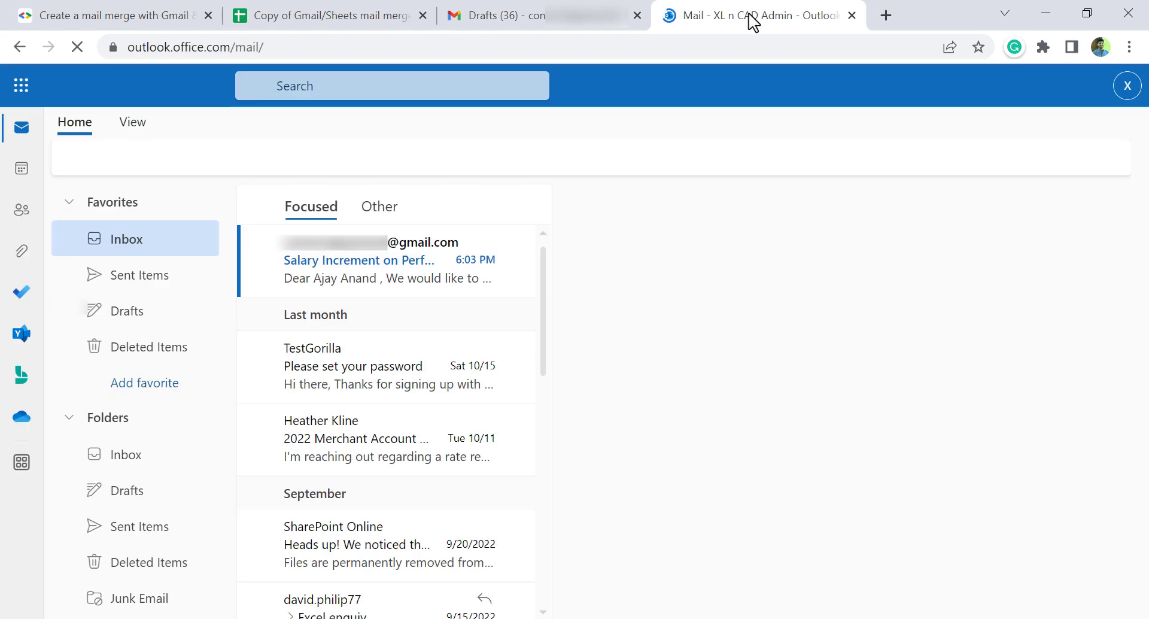
left_click(372, 279)
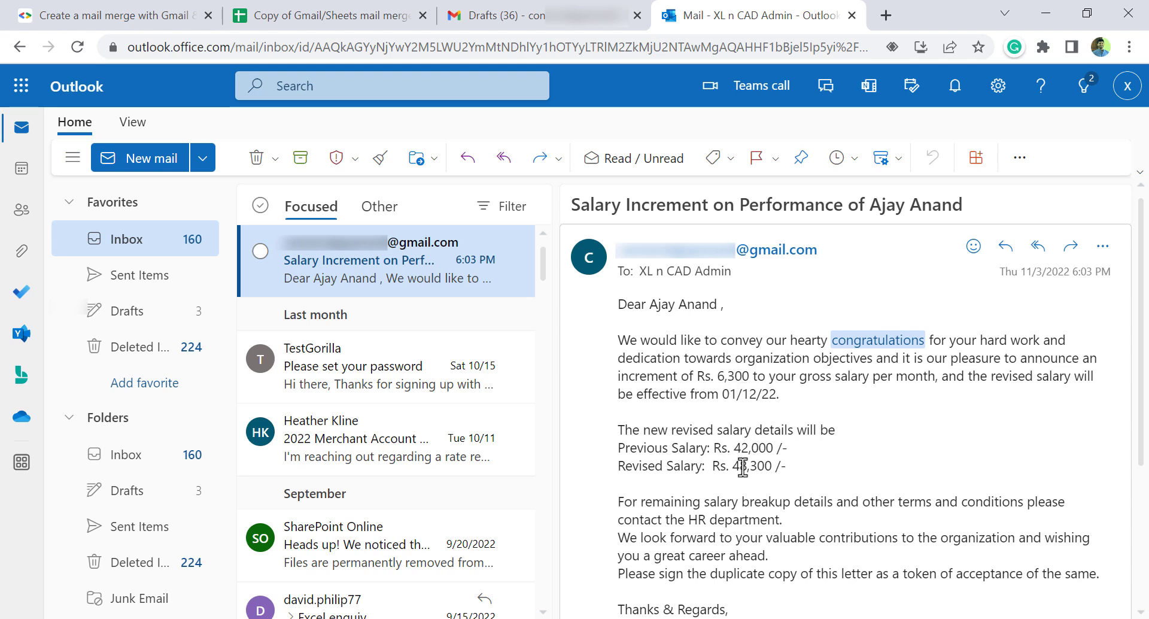
left_click(353, 12)
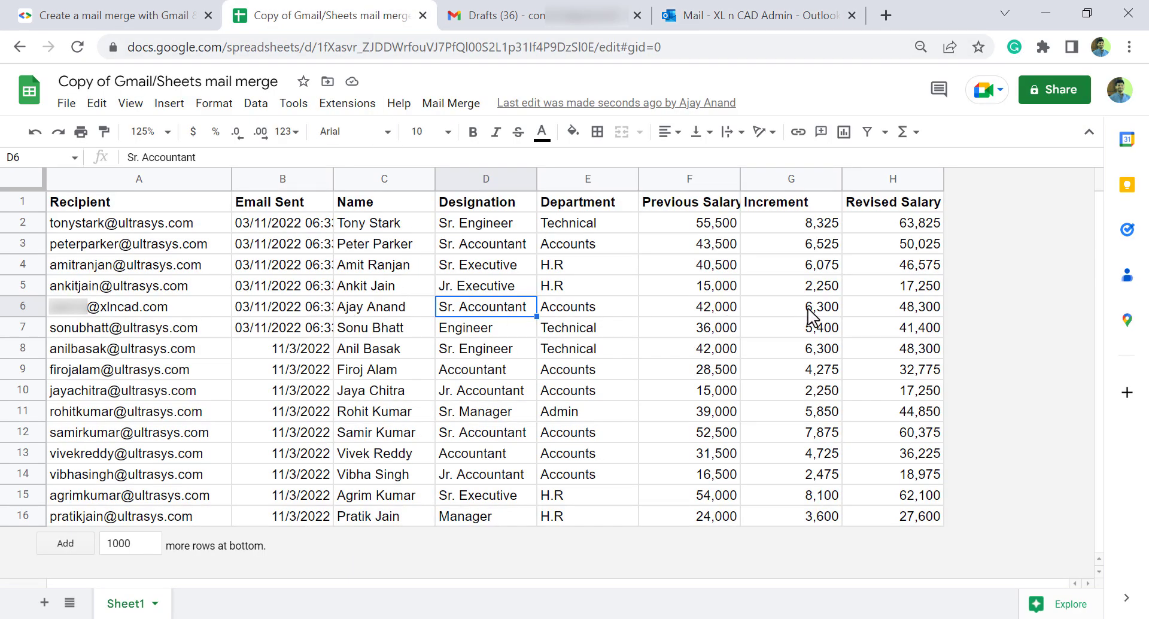
key("ctrl+4")
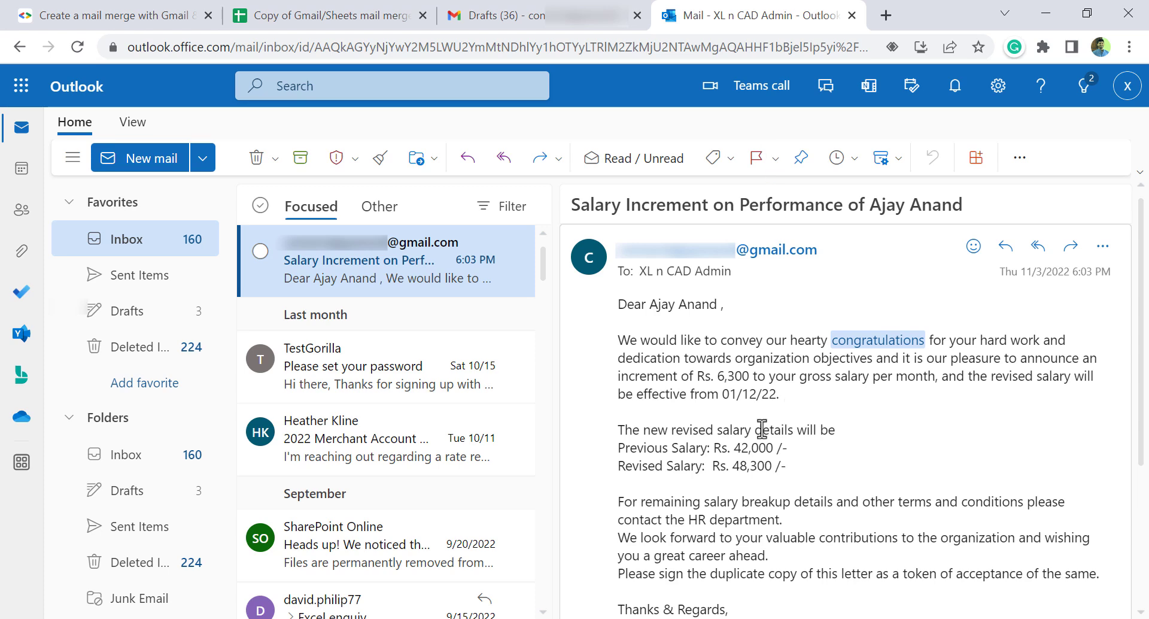
left_click(361, 18)
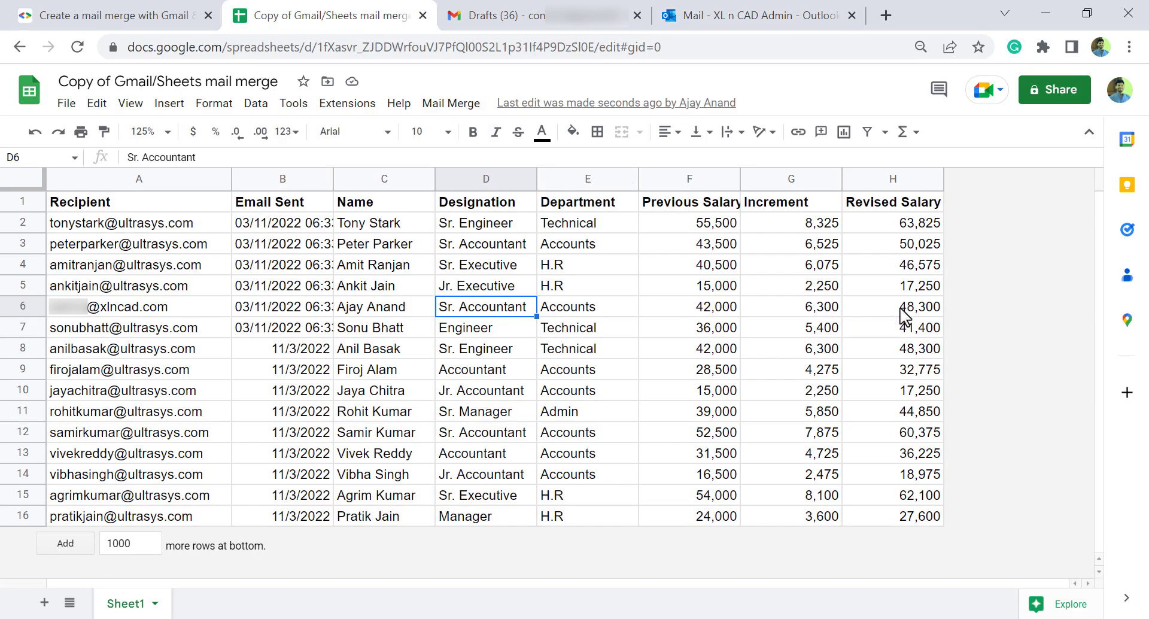
left_click(759, 14)
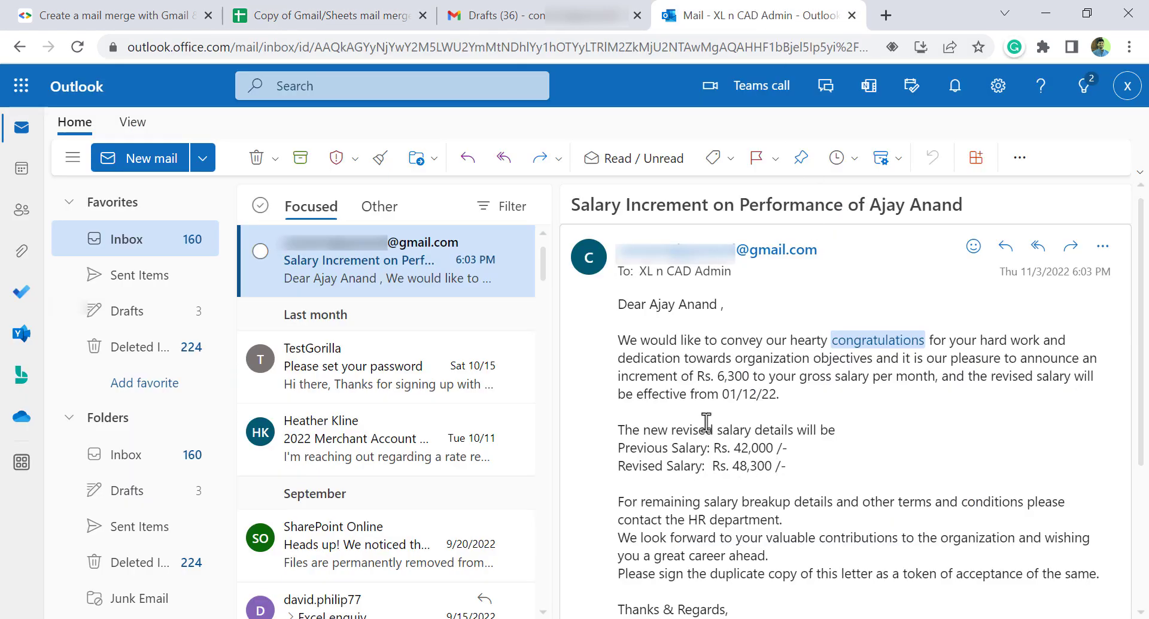
scroll(742, 461, "down", 3)
scroll(742, 461, "up", 3)
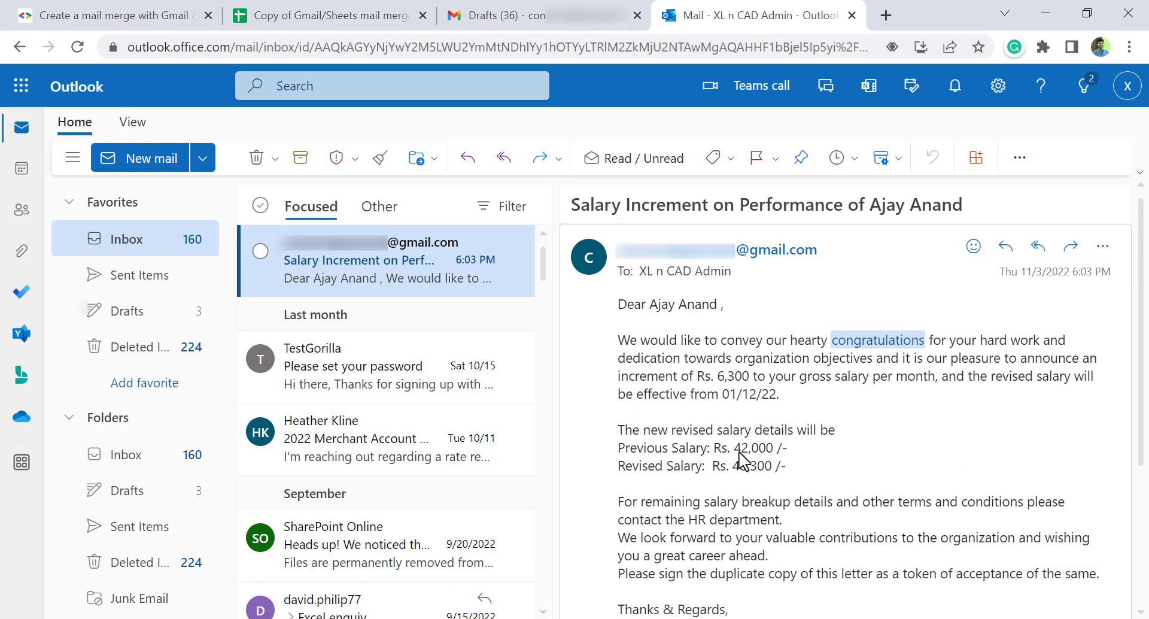